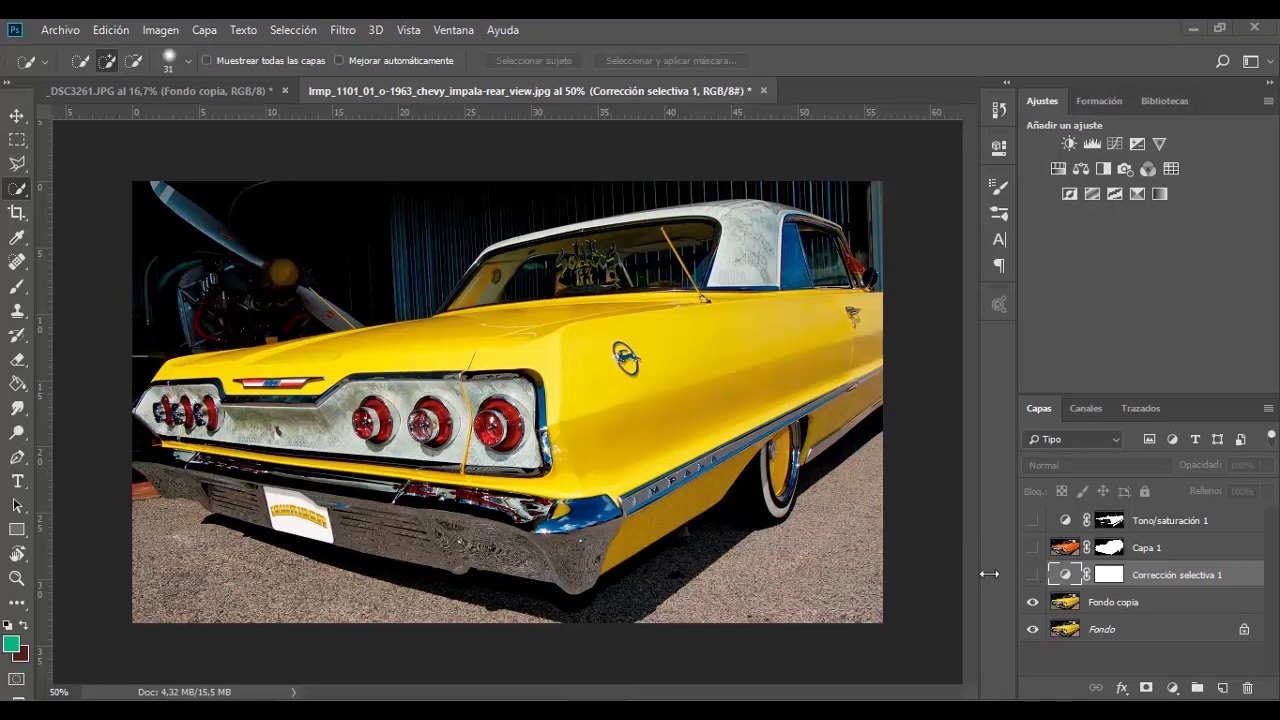
Show then hide the recolour layers to compare the pink car with the yellow original.
drag(1032, 574, 1032, 520)
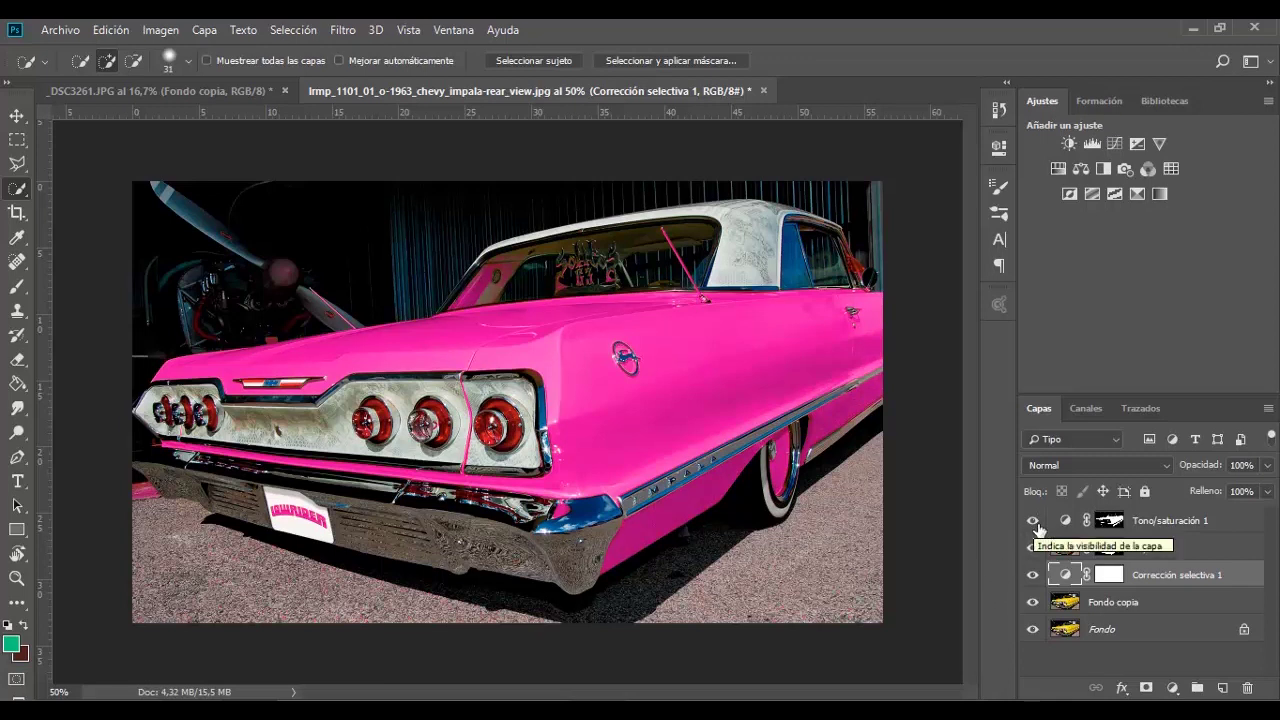
drag(1035, 522, 1033, 575)
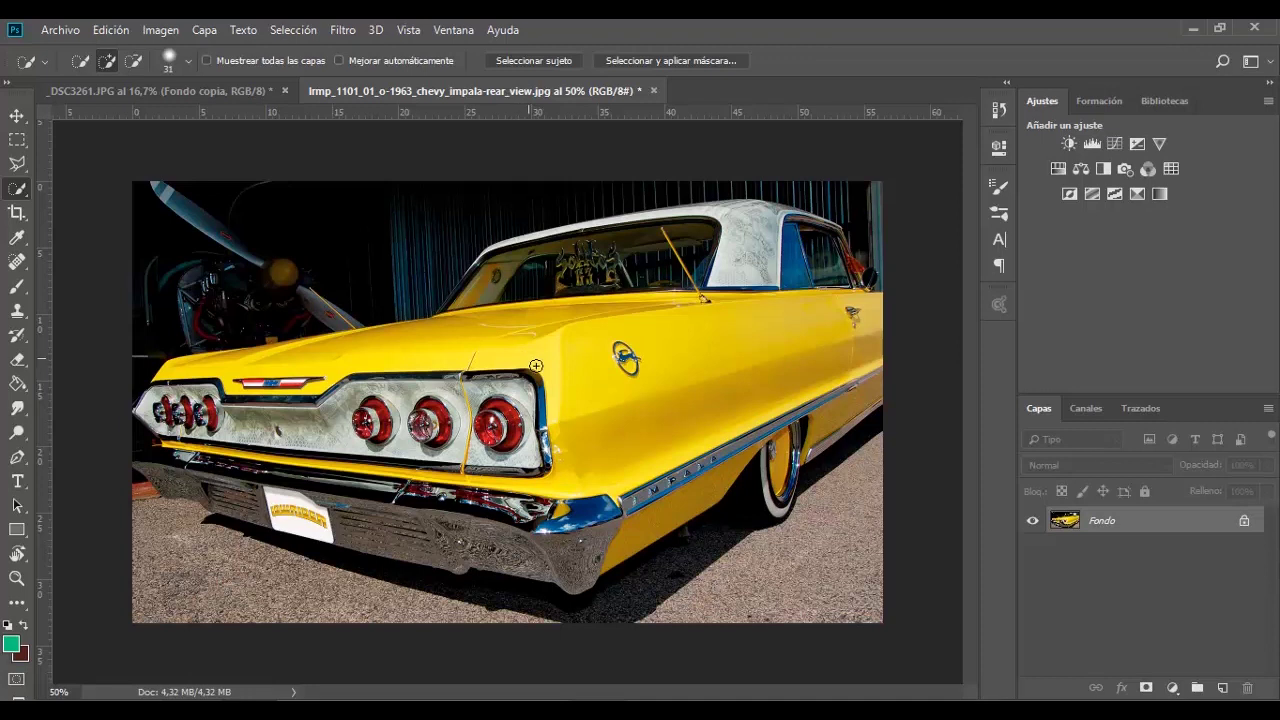
Duplicate the yellow Fondo layer as Capa 1 and bring up the Imagen adjustments menu.
key(ctrl+j)
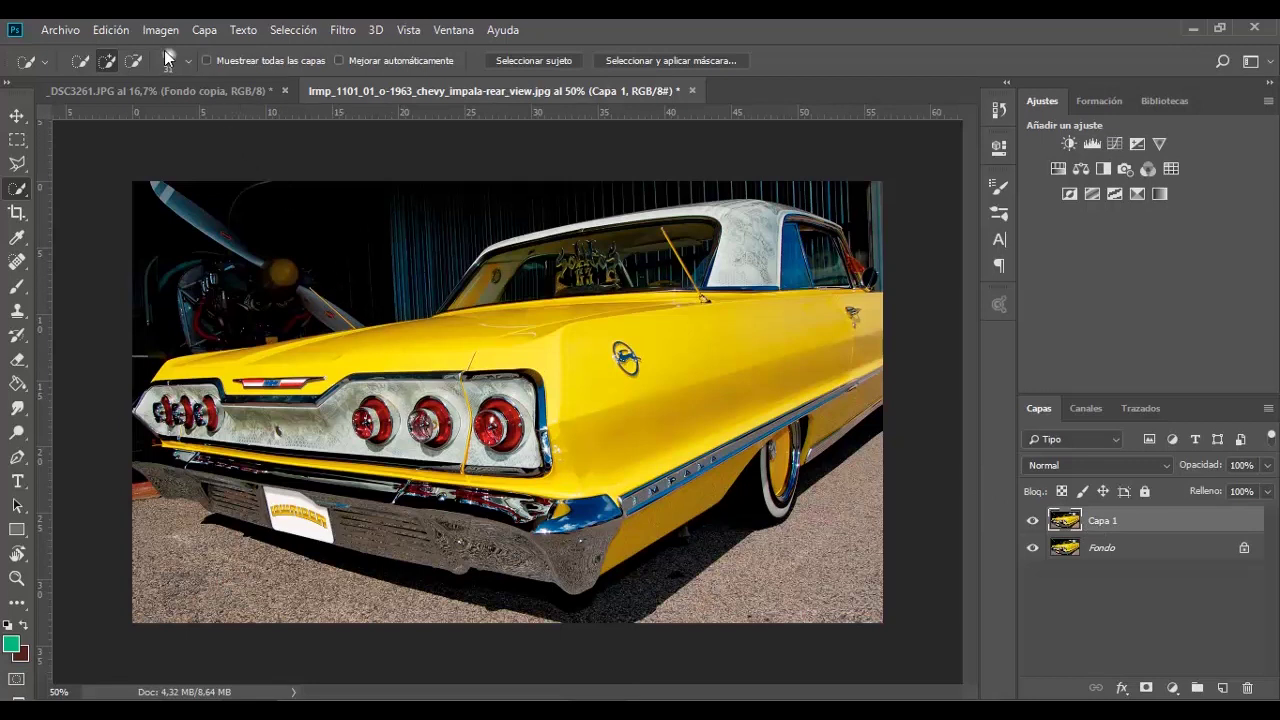
click(161, 37)
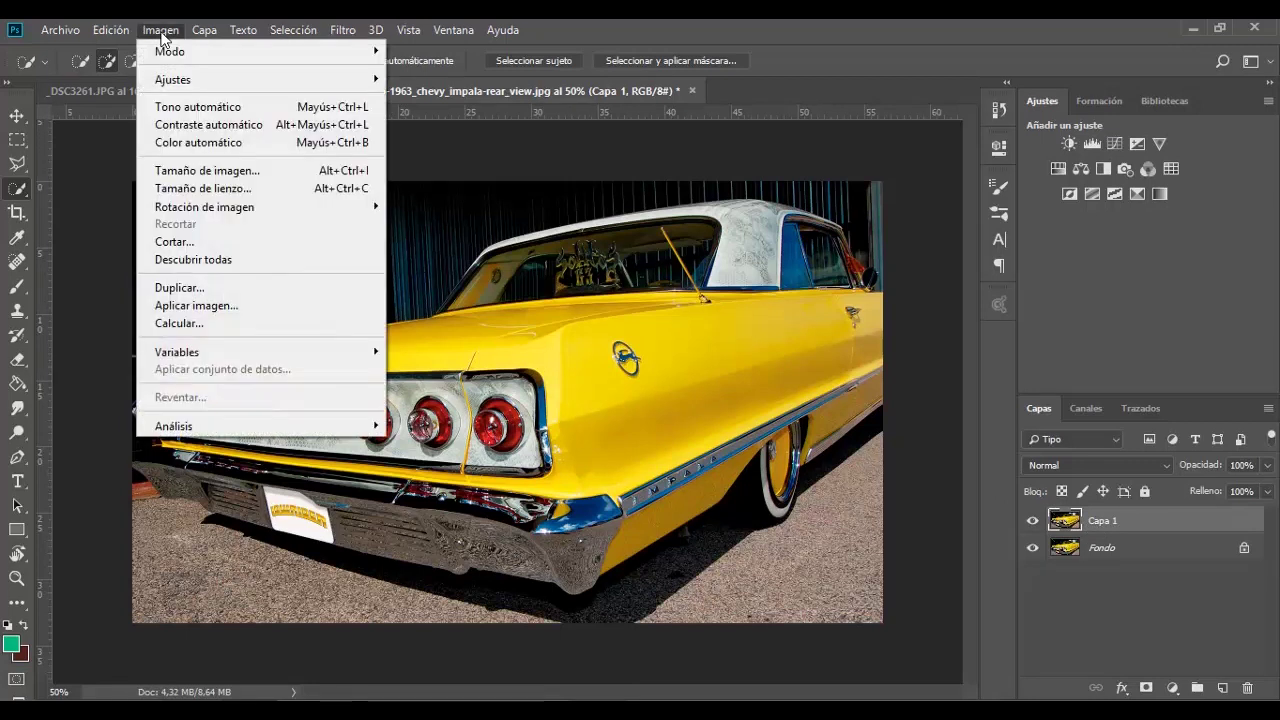
mouse_move(173, 79)
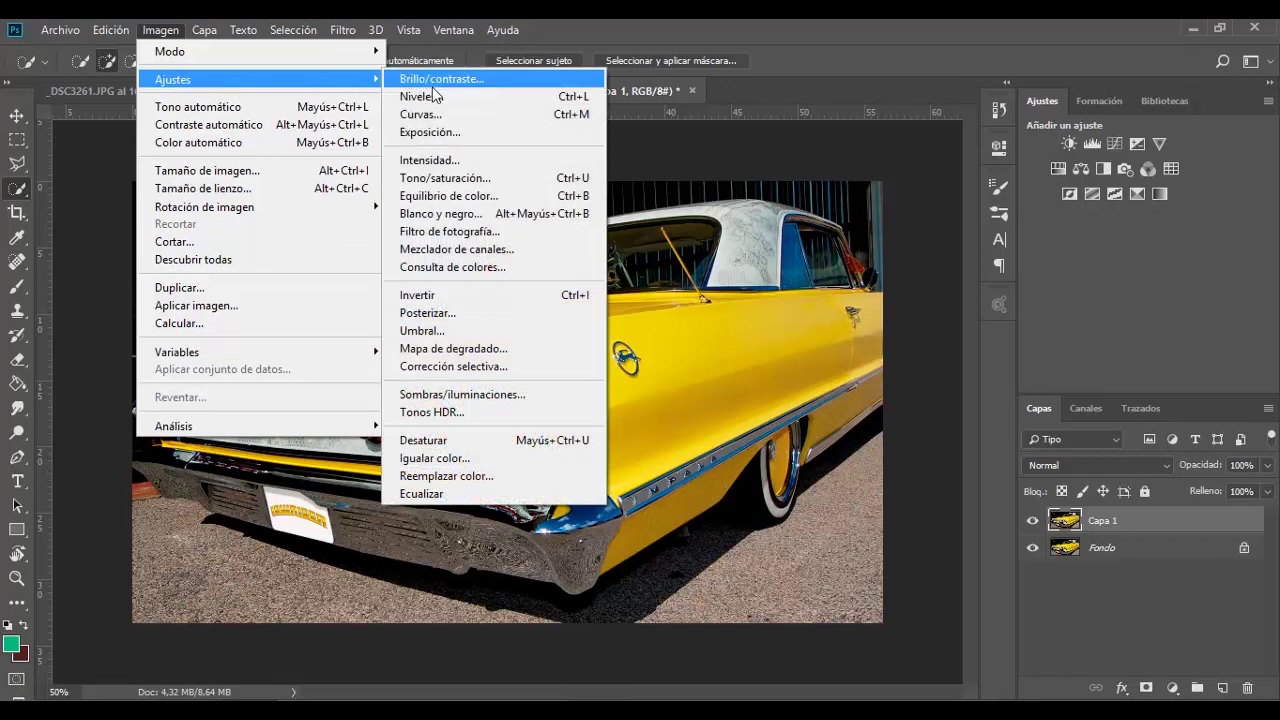
In Reemplazar color, add-sample six yellow areas of the car body, side to rear and lower panels.
click(517, 479)
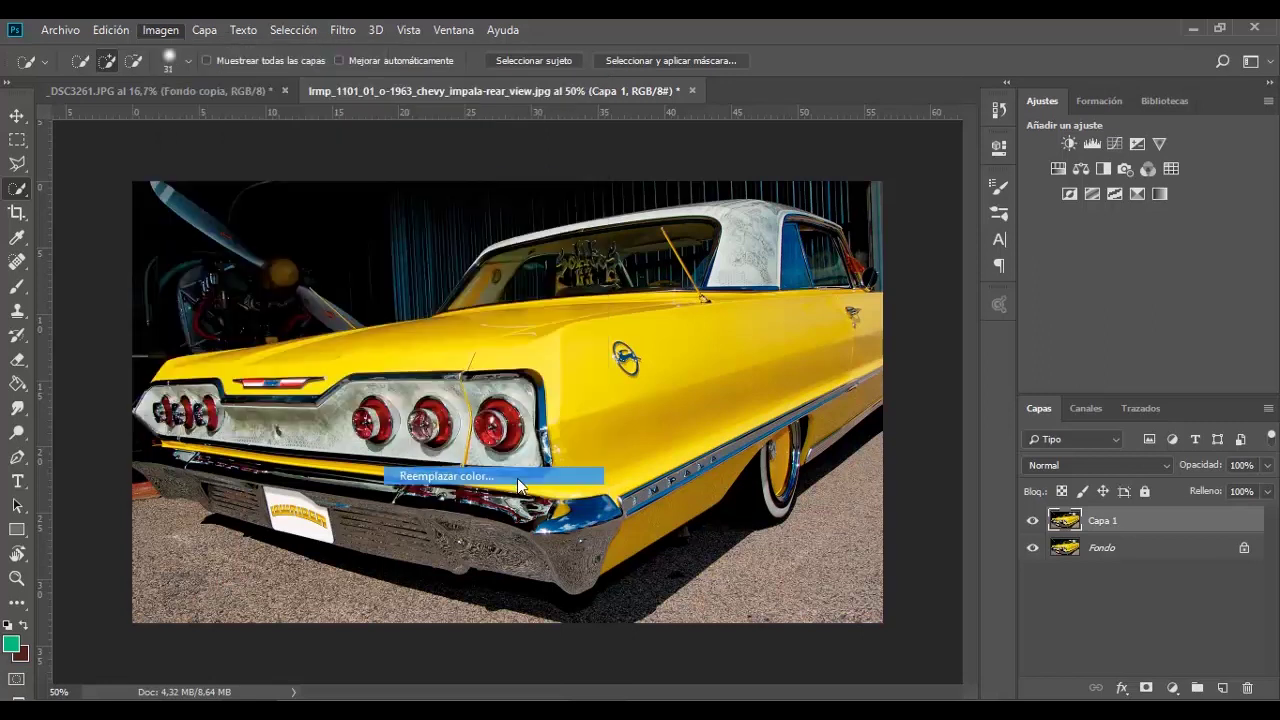
drag(849, 137, 927, 185)
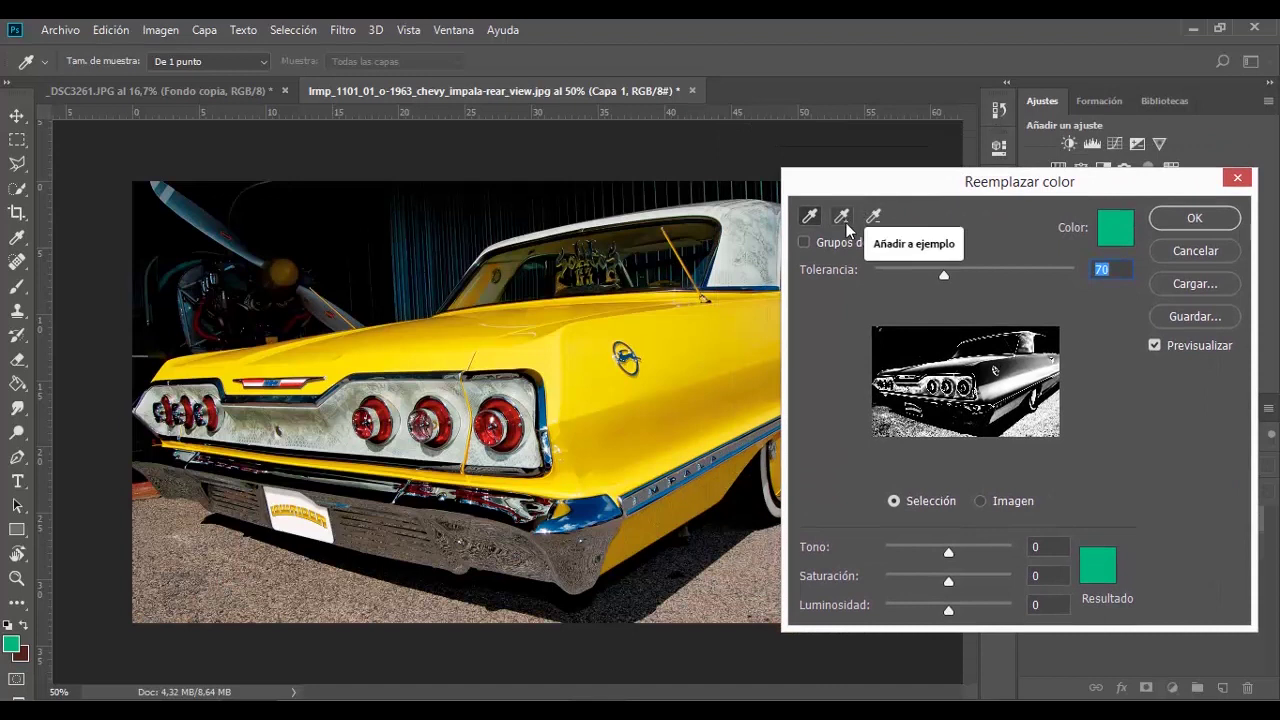
click(843, 220)
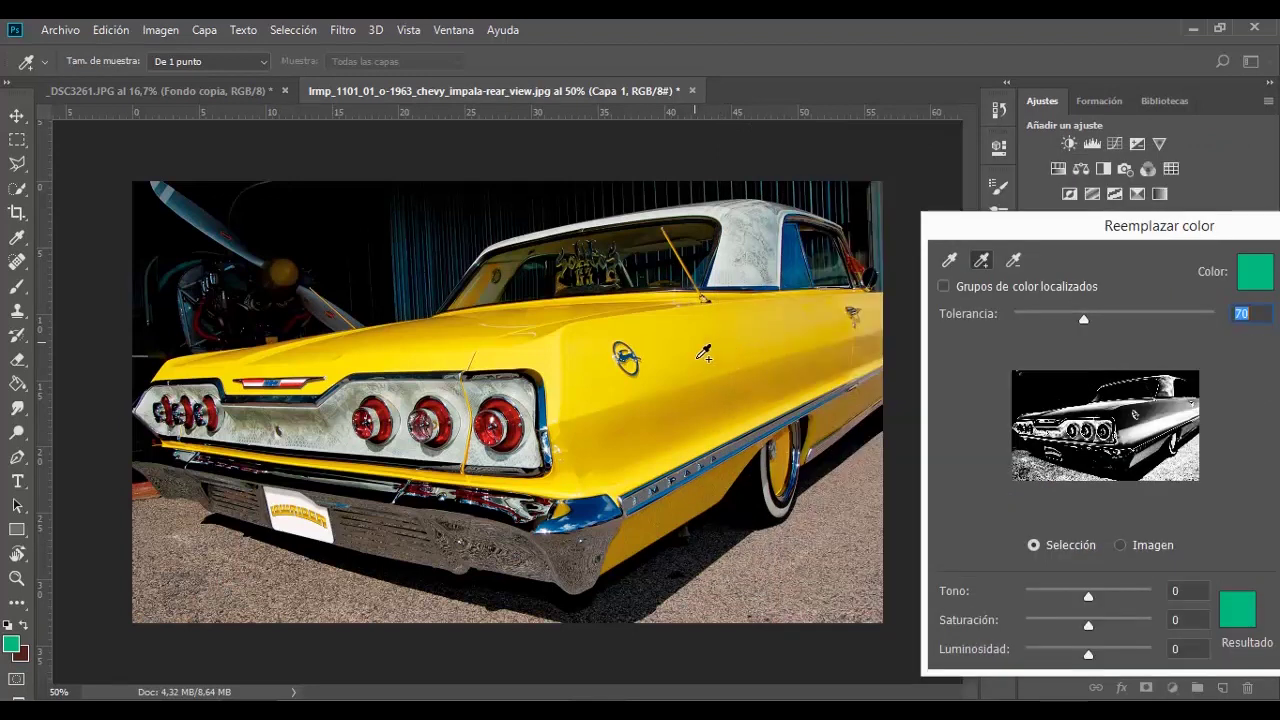
click(702, 355)
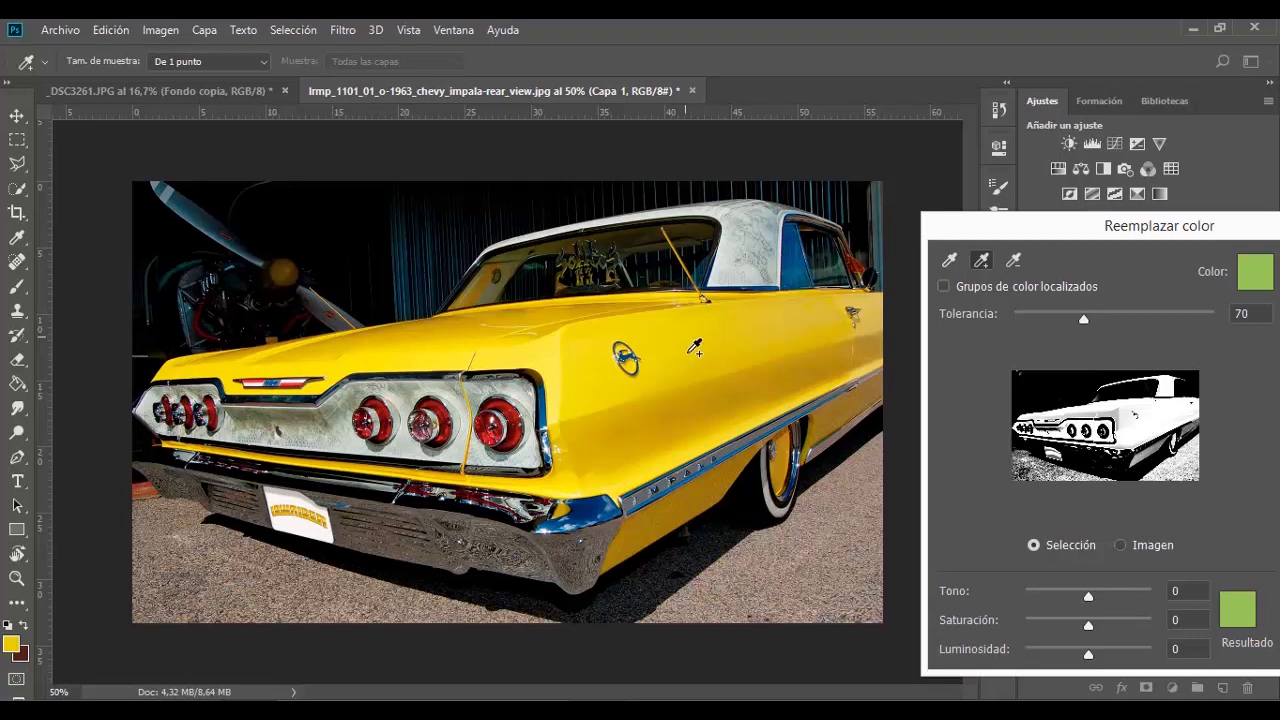
click(695, 347)
click(558, 357)
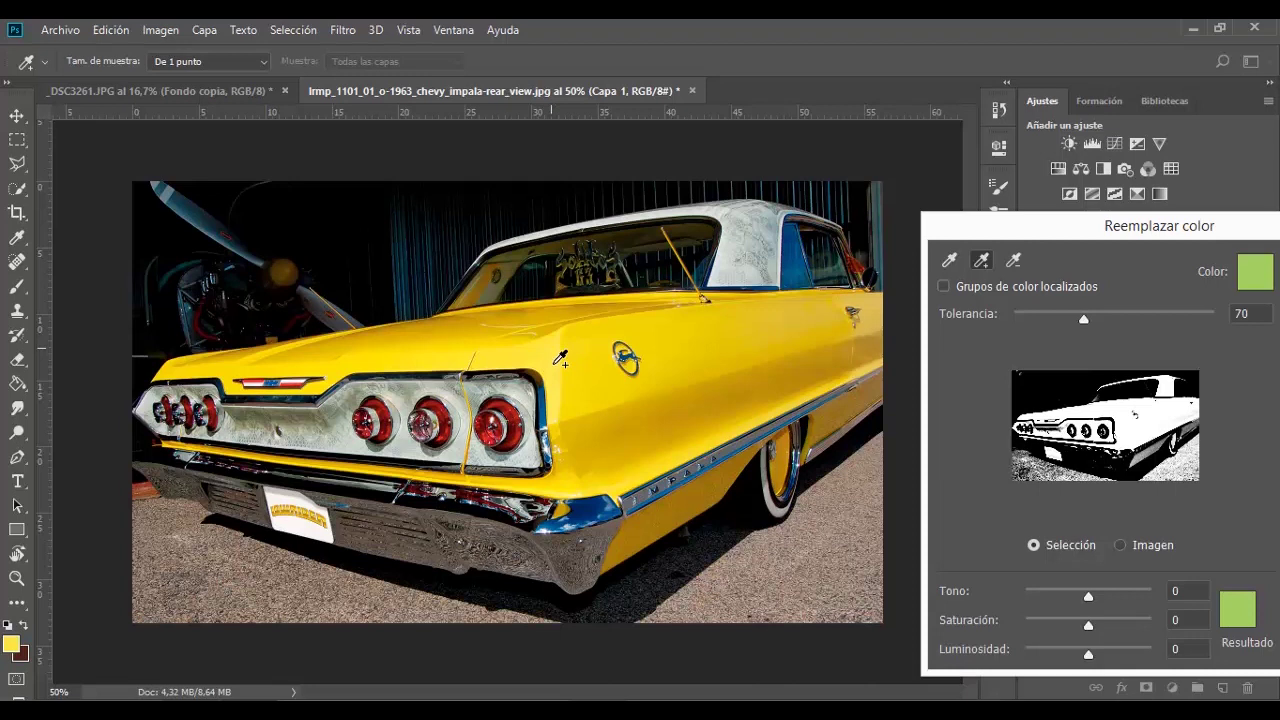
click(606, 320)
click(692, 518)
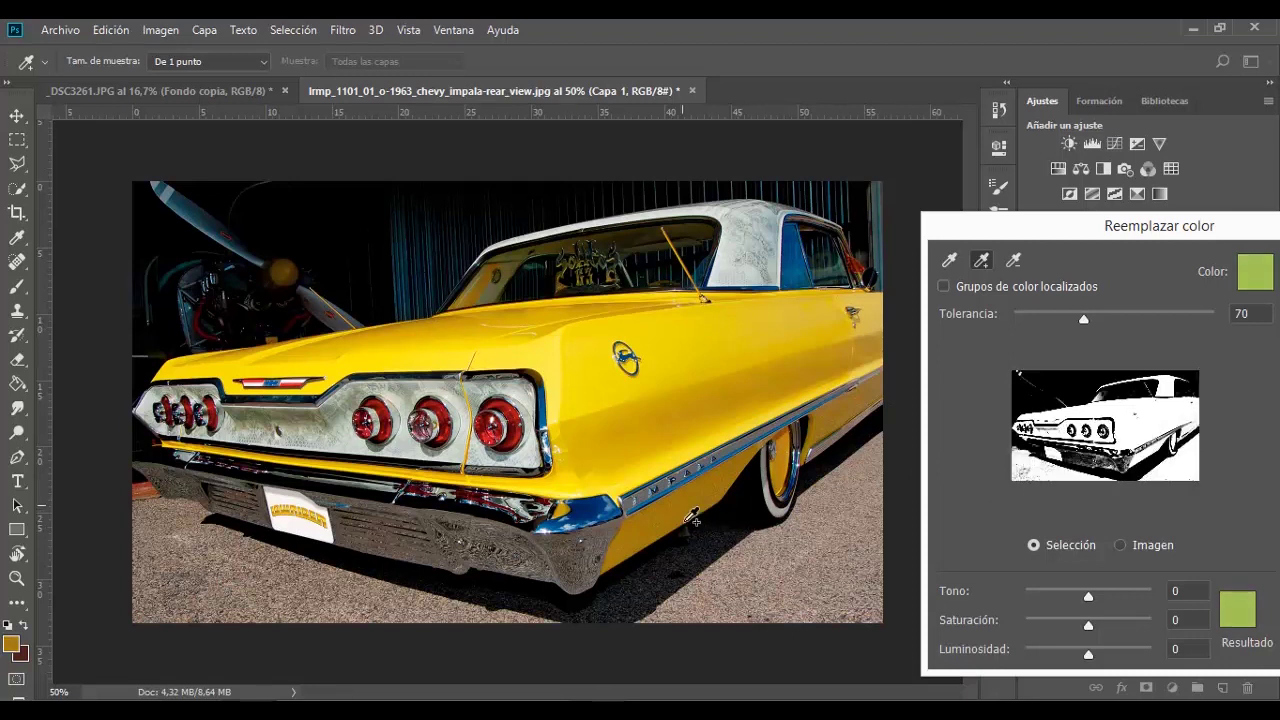
click(868, 422)
mouse_move(1052, 232)
mouse_down()
mouse_move(997, 190)
mouse_move(995, 104)
mouse_up()
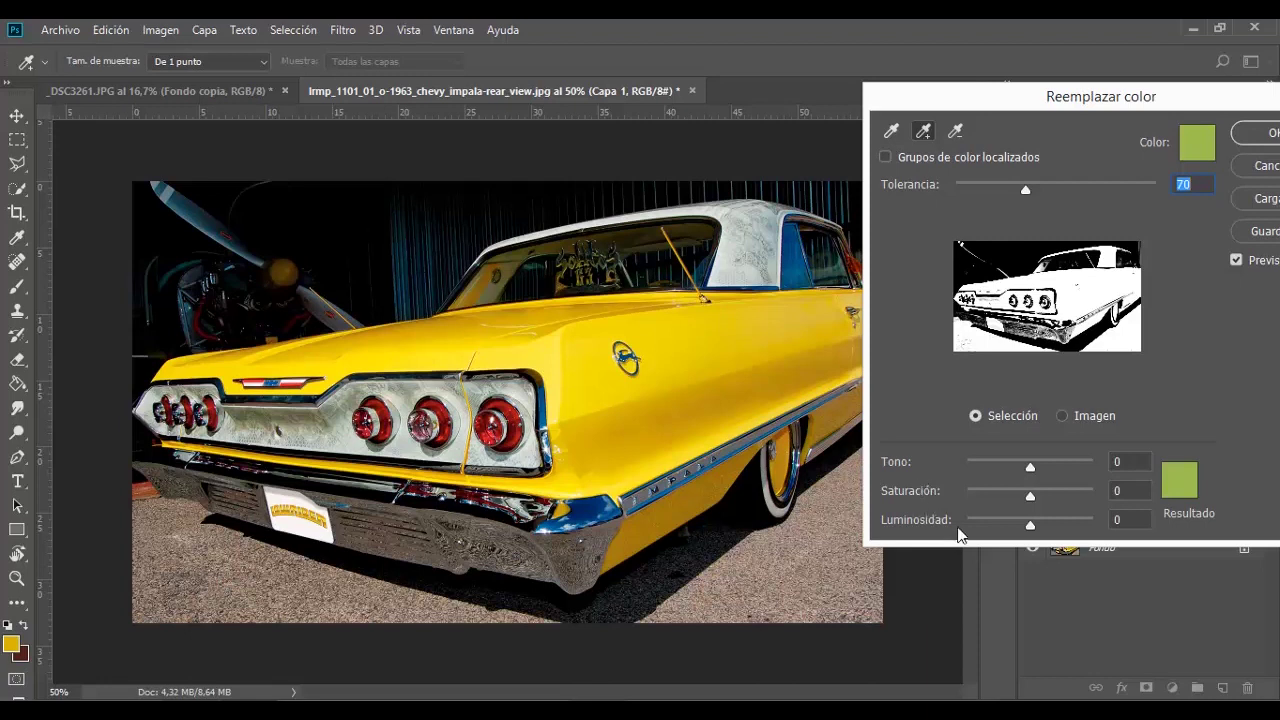
Turn the sampled paint pinkish-red with hue -57 and saturation -7, adding one more yellow sample.
mouse_move(1030, 467)
mouse_down()
mouse_move(1061, 466)
mouse_move(1009, 498)
mouse_move(1078, 466)
mouse_move(1097, 472)
mouse_up()
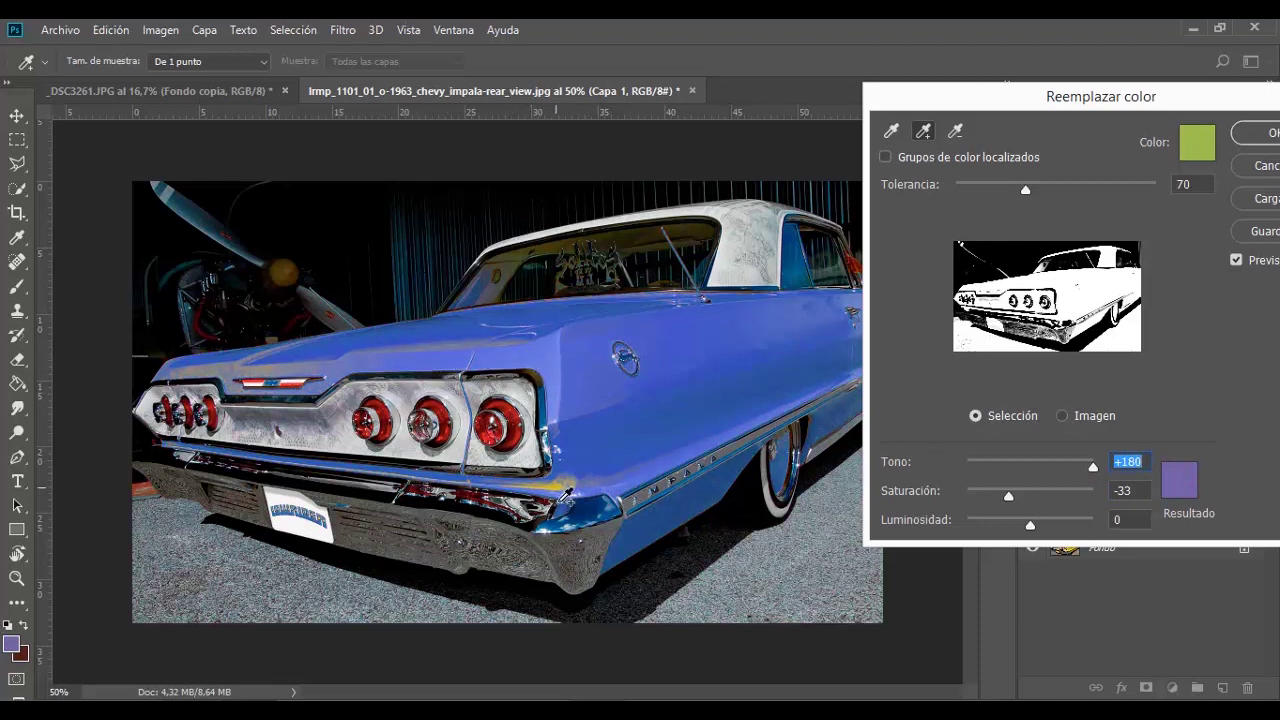
click(566, 494)
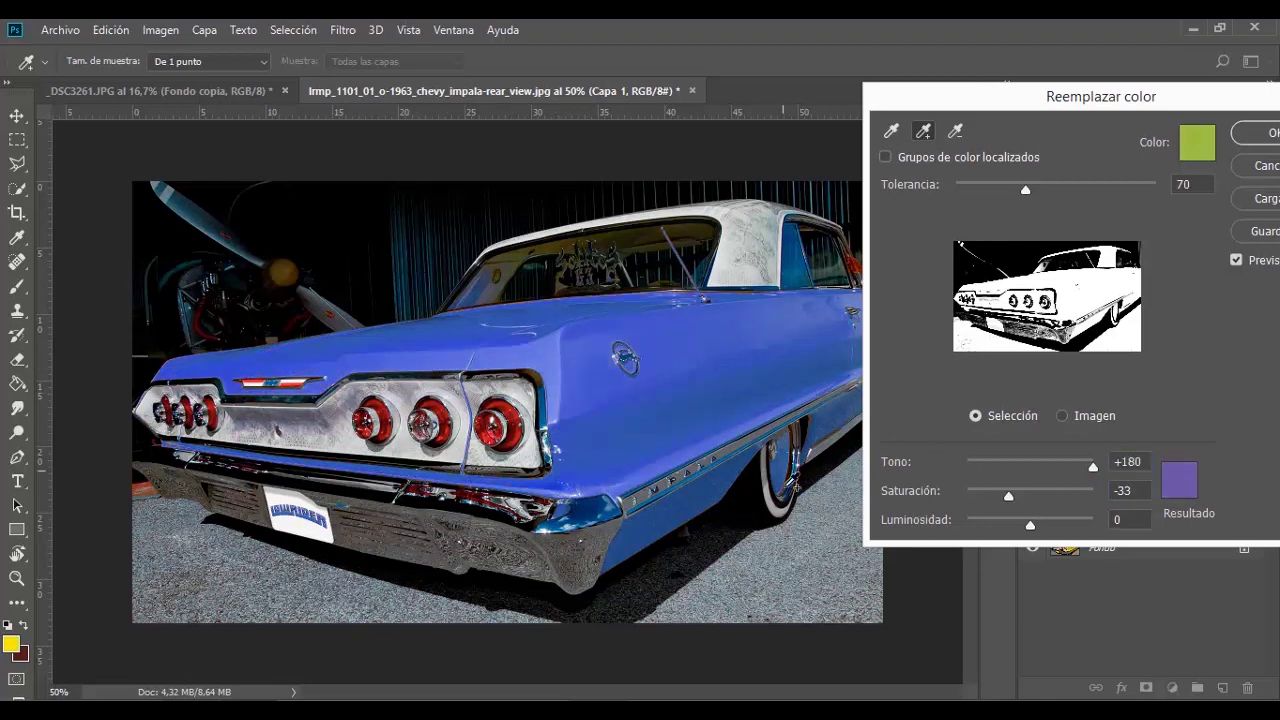
drag(1007, 100, 897, 115)
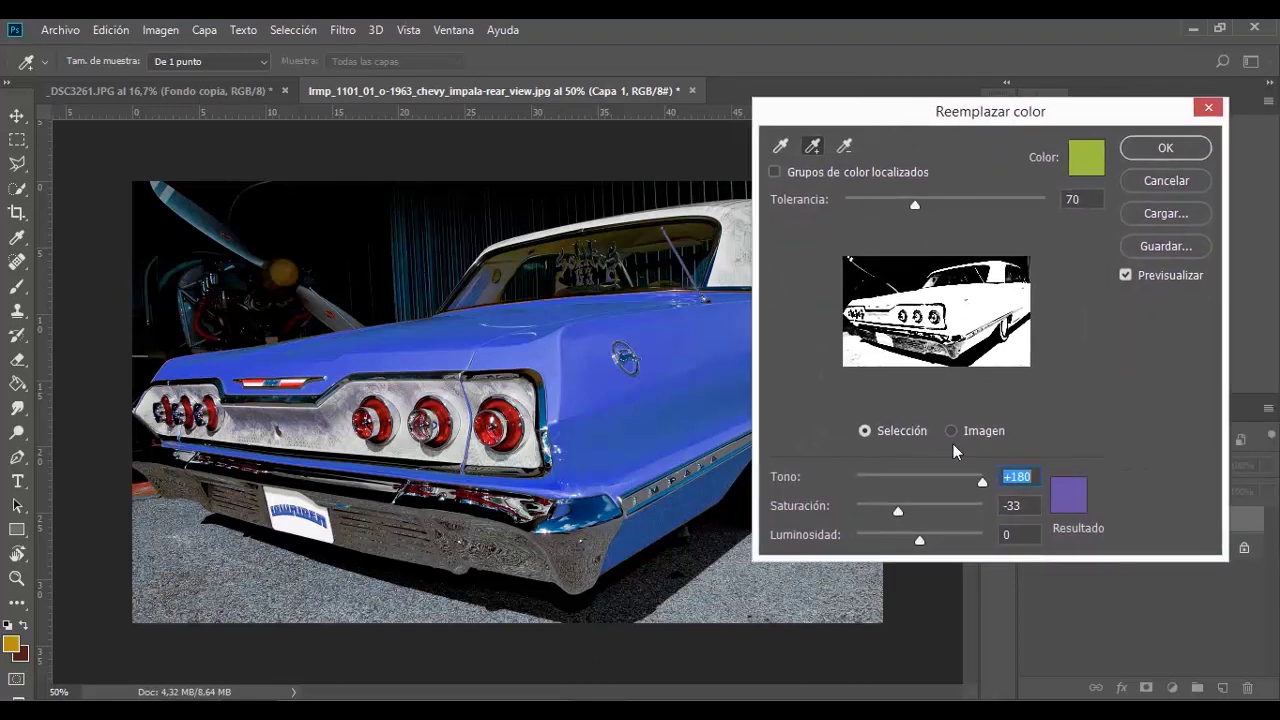
drag(980, 485, 904, 487)
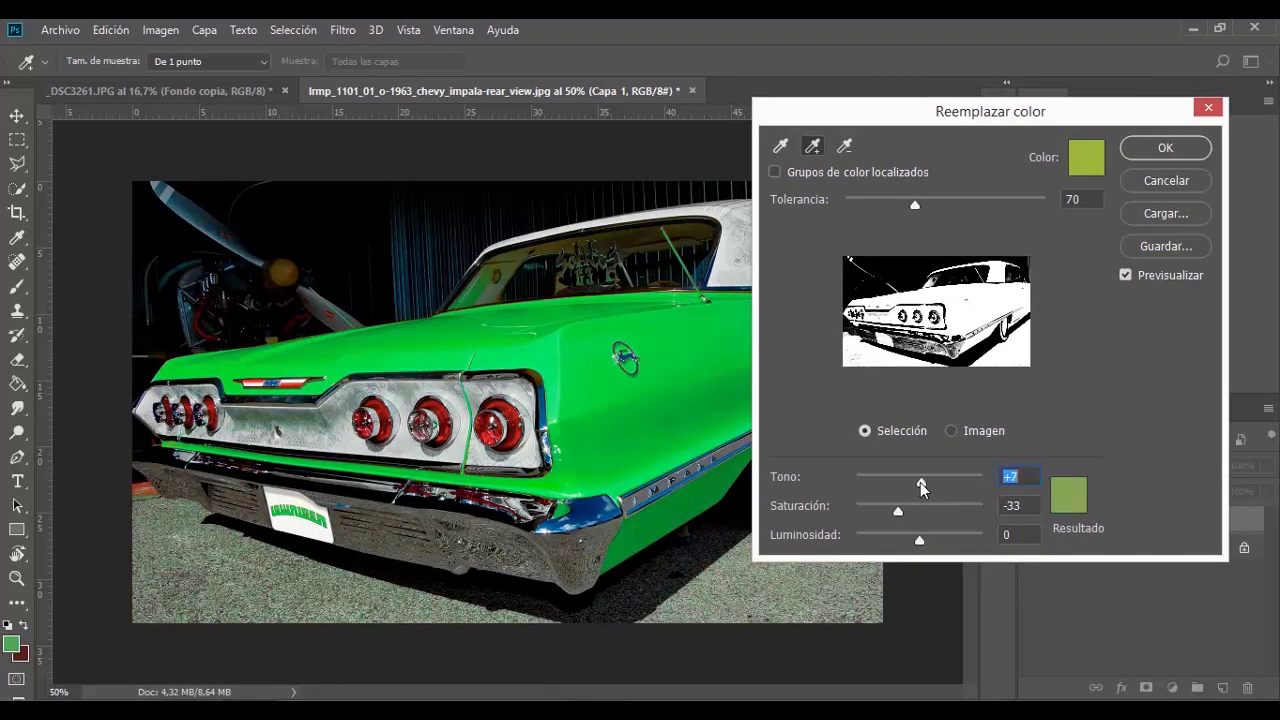
drag(904, 487, 916, 515)
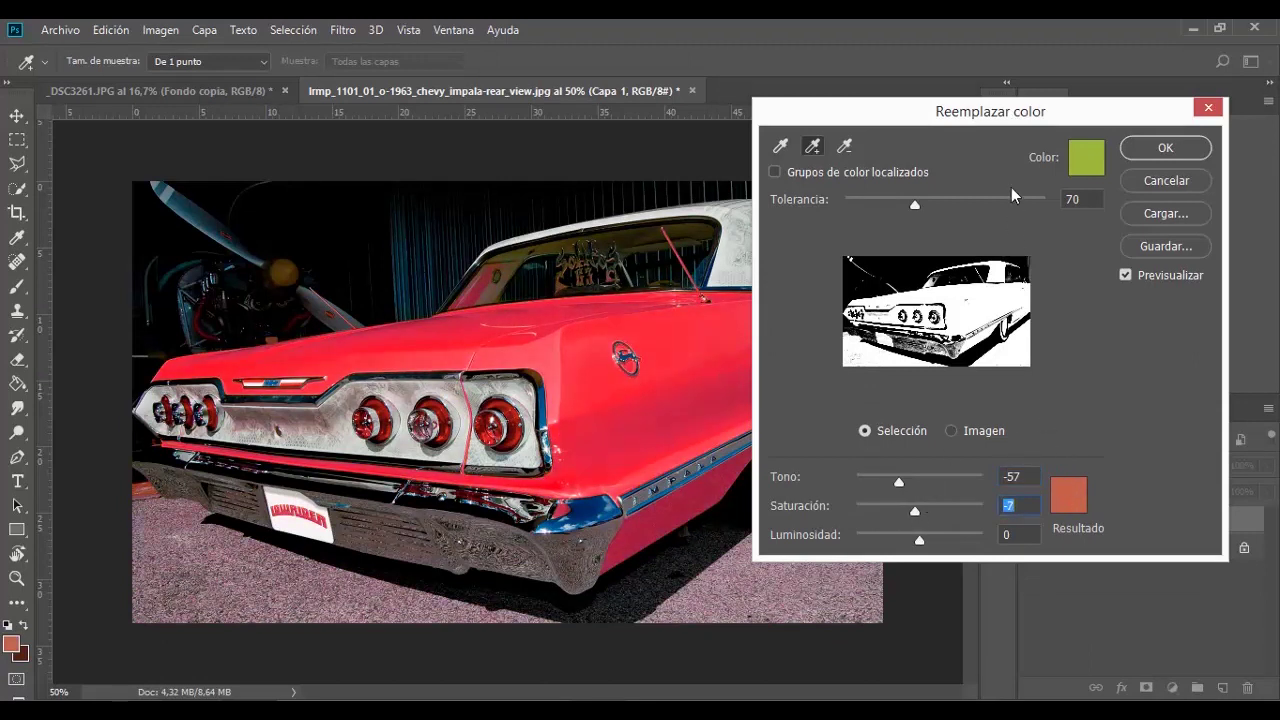
drag(1010, 120, 1136, 122)
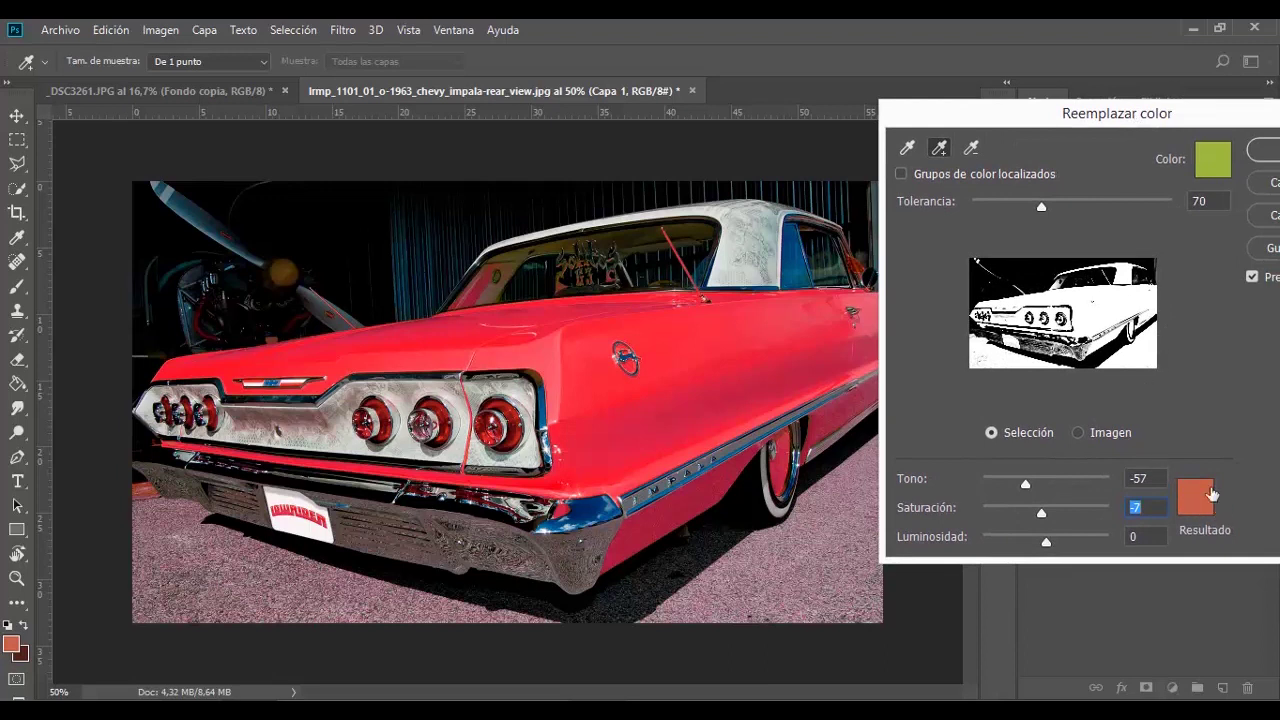
Pick an orange result colour, then set hue -20, saturation +48 and lightness -25.
click(1200, 505)
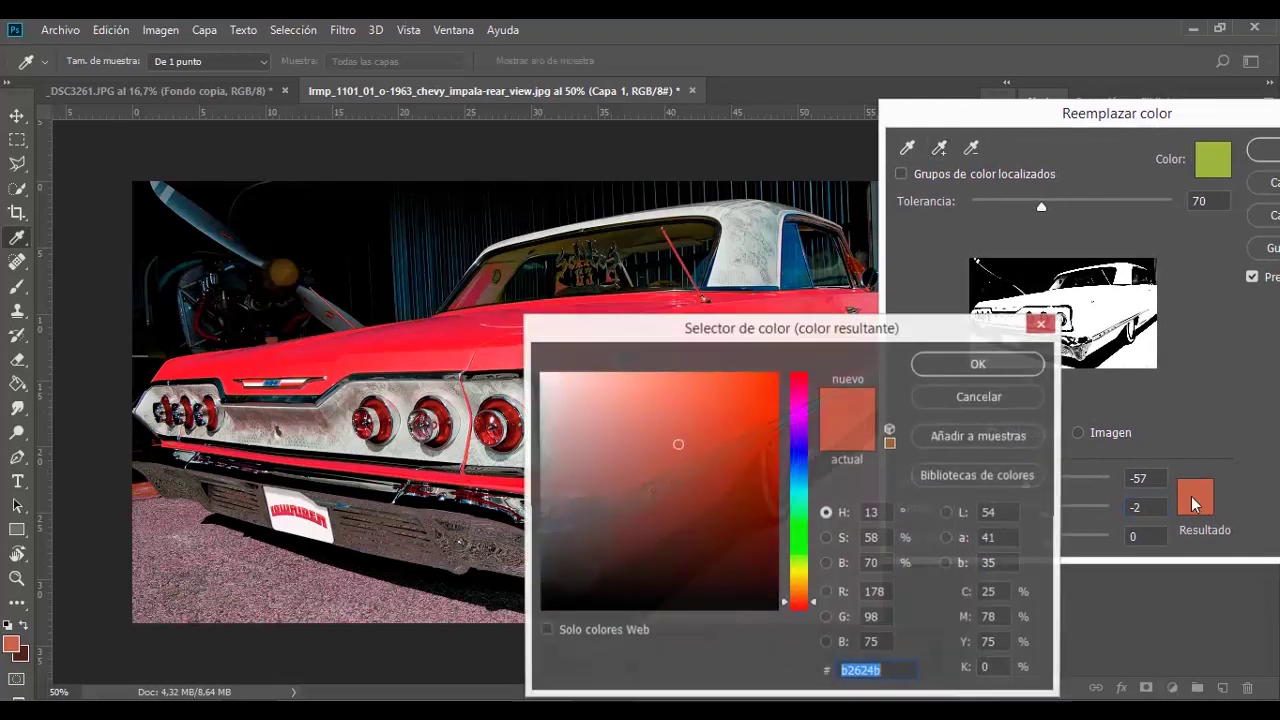
mouse_move(935, 336)
mouse_down()
mouse_move(1212, 130)
mouse_move(1255, 119)
mouse_up()
click(1125, 183)
mouse_move(1100, 185)
mouse_down()
mouse_move(1088, 177)
mouse_move(1073, 309)
mouse_move(1054, 294)
mouse_move(1089, 343)
mouse_up()
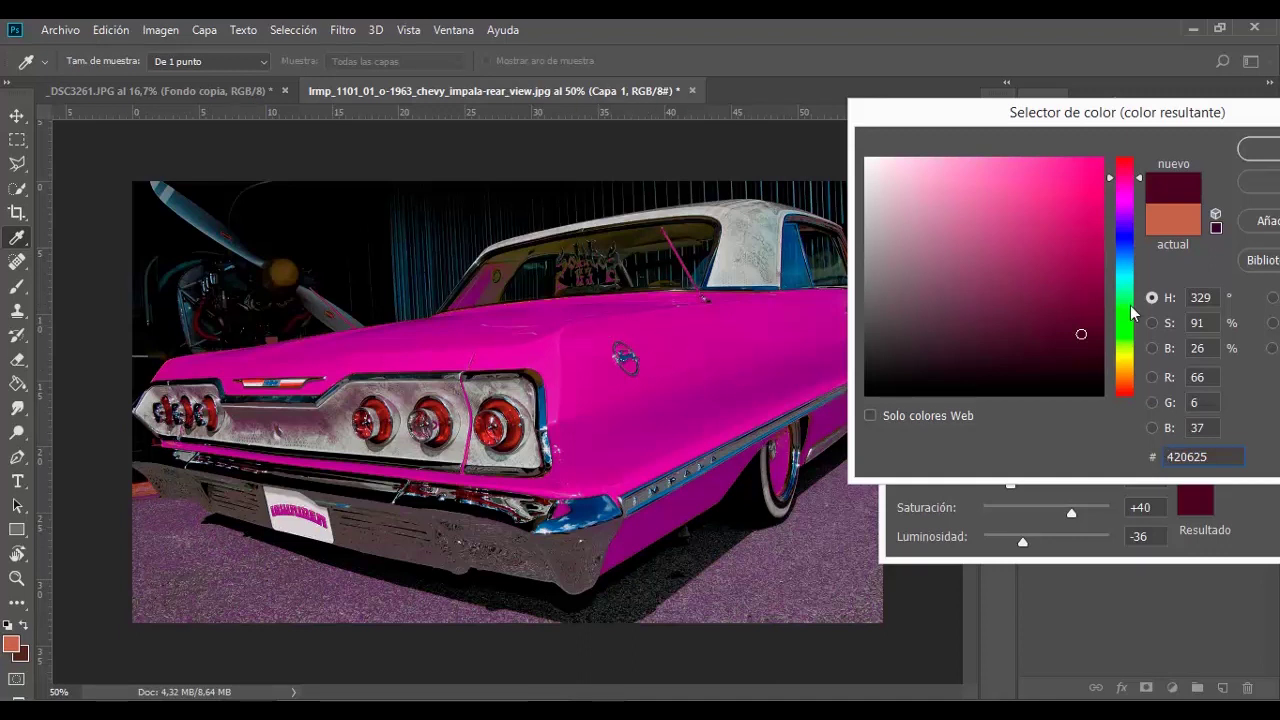
drag(1122, 232, 1115, 257)
click(1094, 277)
click(1121, 355)
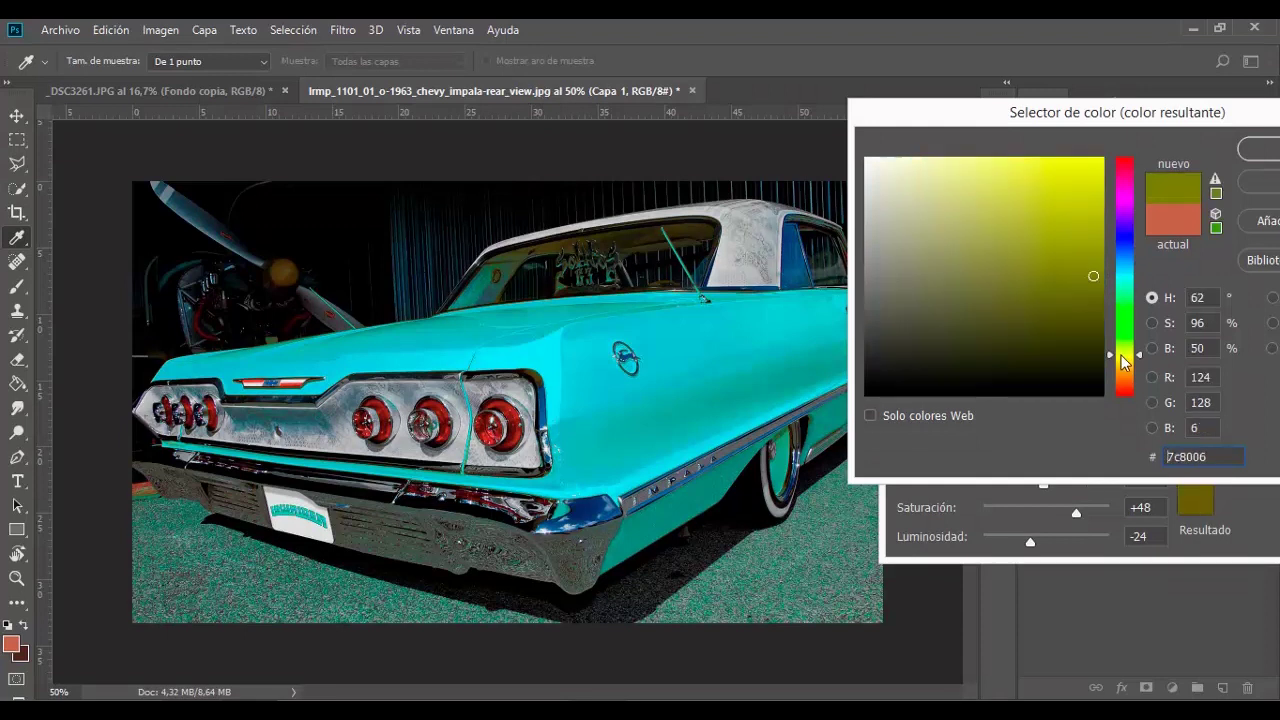
drag(1111, 355, 1111, 369)
drag(1094, 286, 1101, 274)
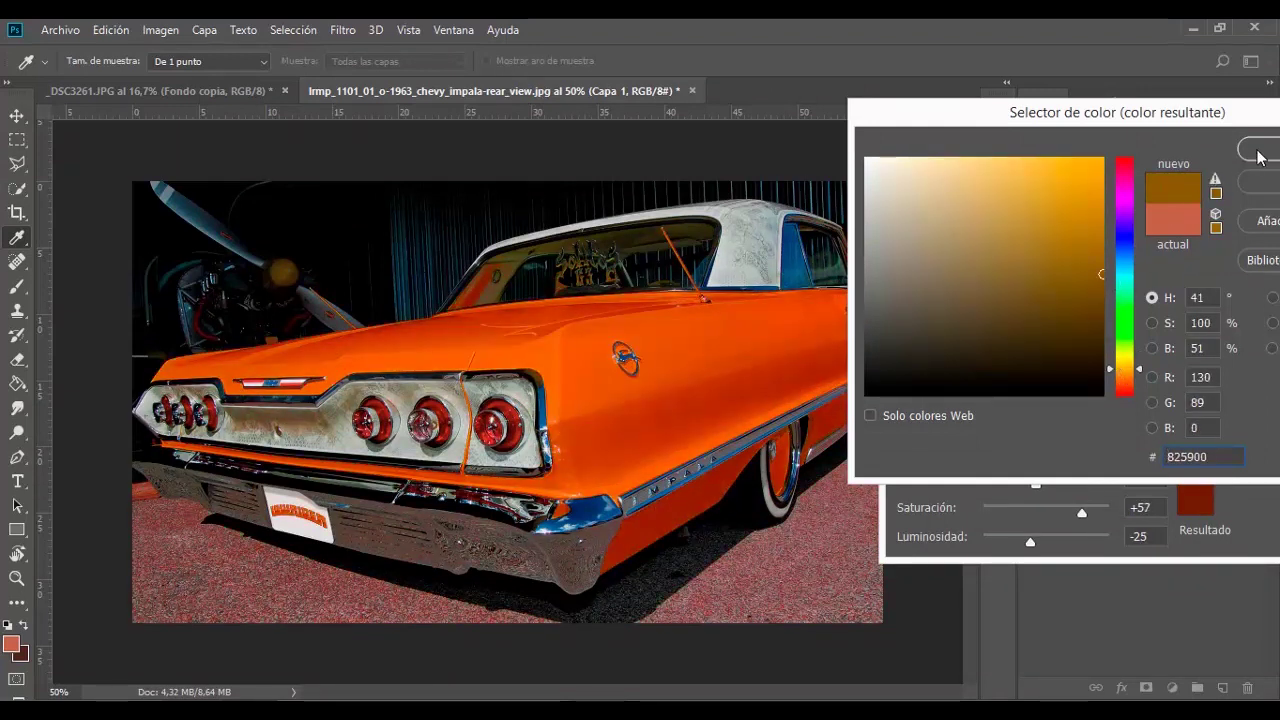
click(1190, 149)
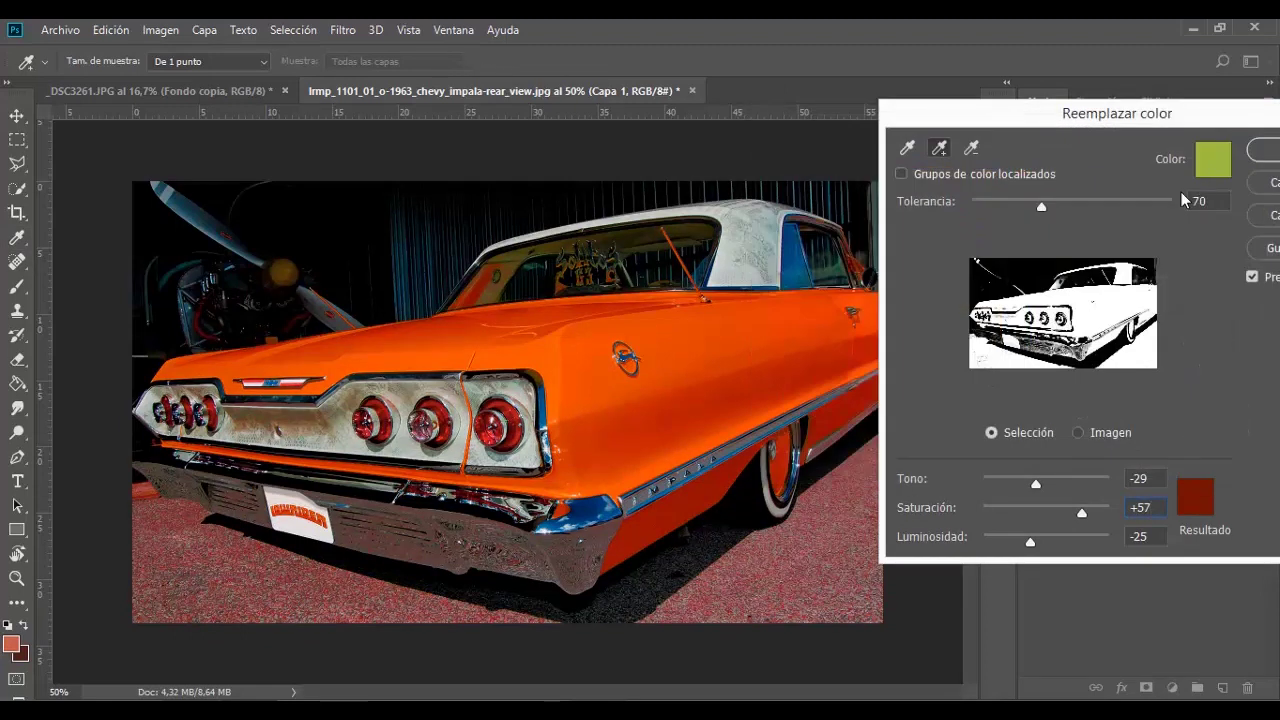
drag(1019, 450, 1057, 484)
drag(1097, 85, 933, 100)
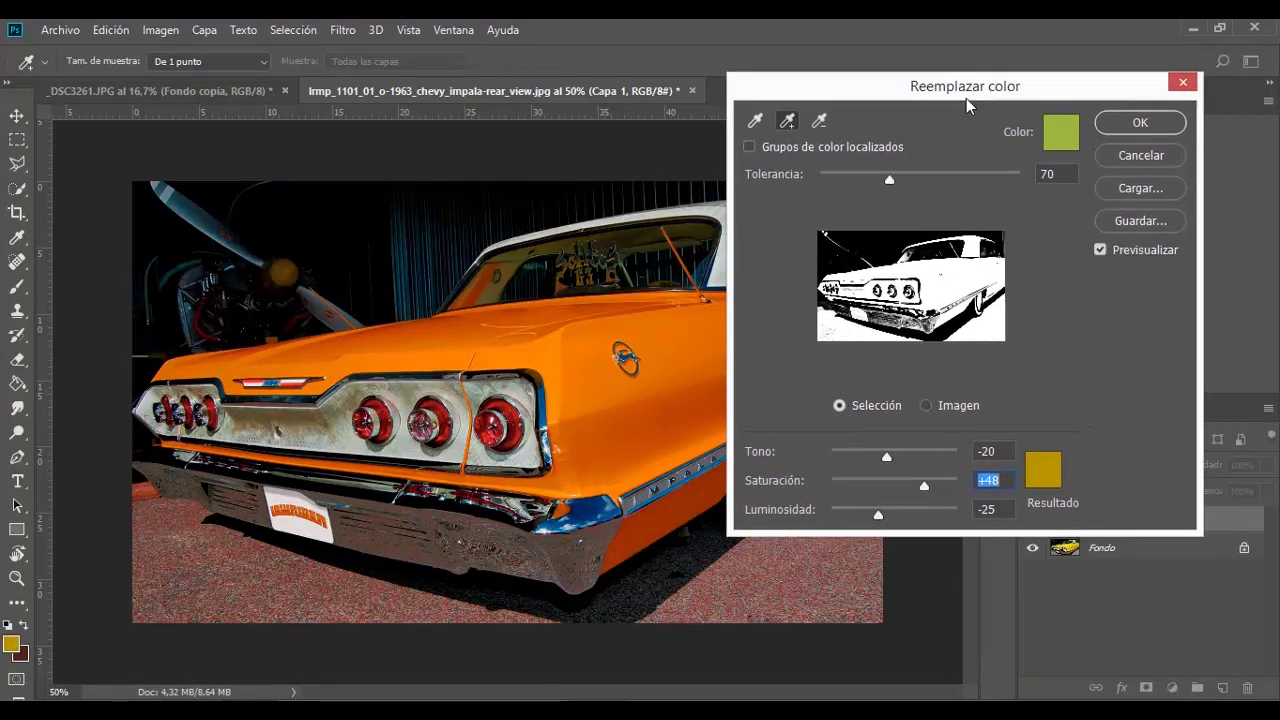
Apply the orange recolour to Capa 1 and quick-select the car body from trunk to roof.
click(1095, 132)
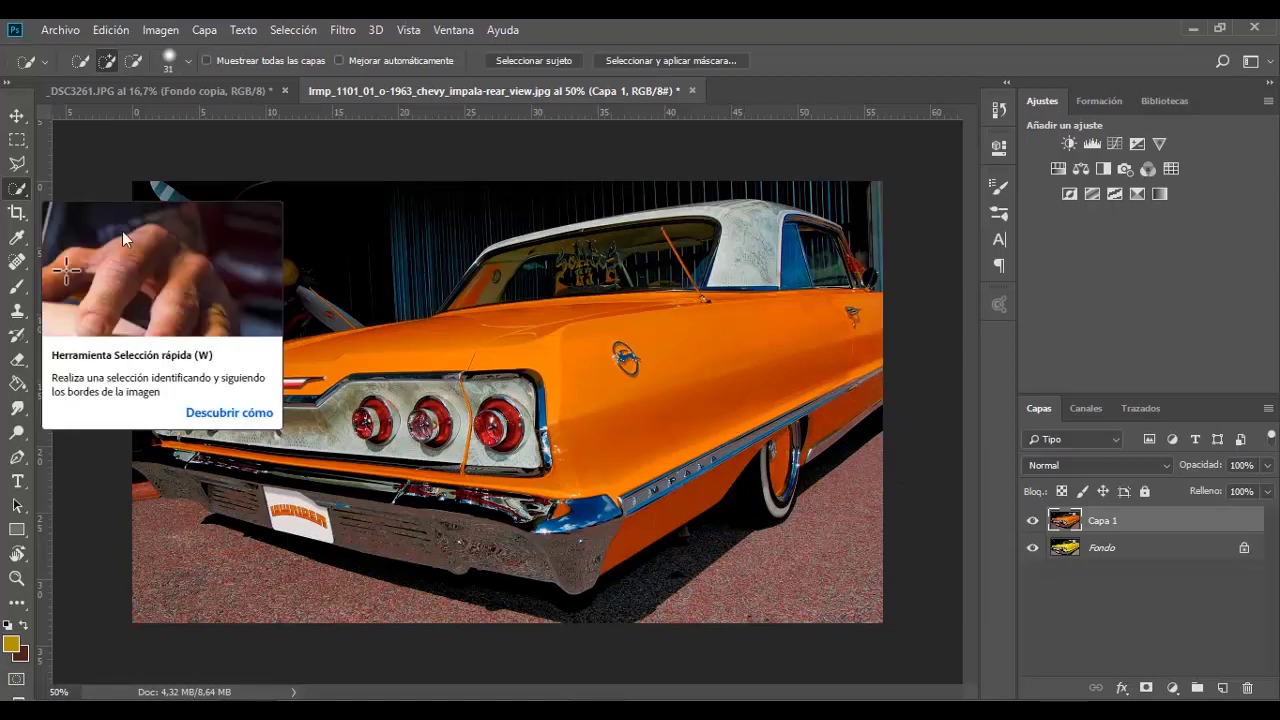
mouse_move(240, 398)
mouse_down()
mouse_move(463, 344)
mouse_move(490, 322)
mouse_move(695, 263)
mouse_move(798, 296)
mouse_move(848, 272)
mouse_move(540, 495)
mouse_move(285, 515)
mouse_move(185, 485)
mouse_move(176, 460)
mouse_move(145, 470)
mouse_up()
drag(760, 215, 840, 200)
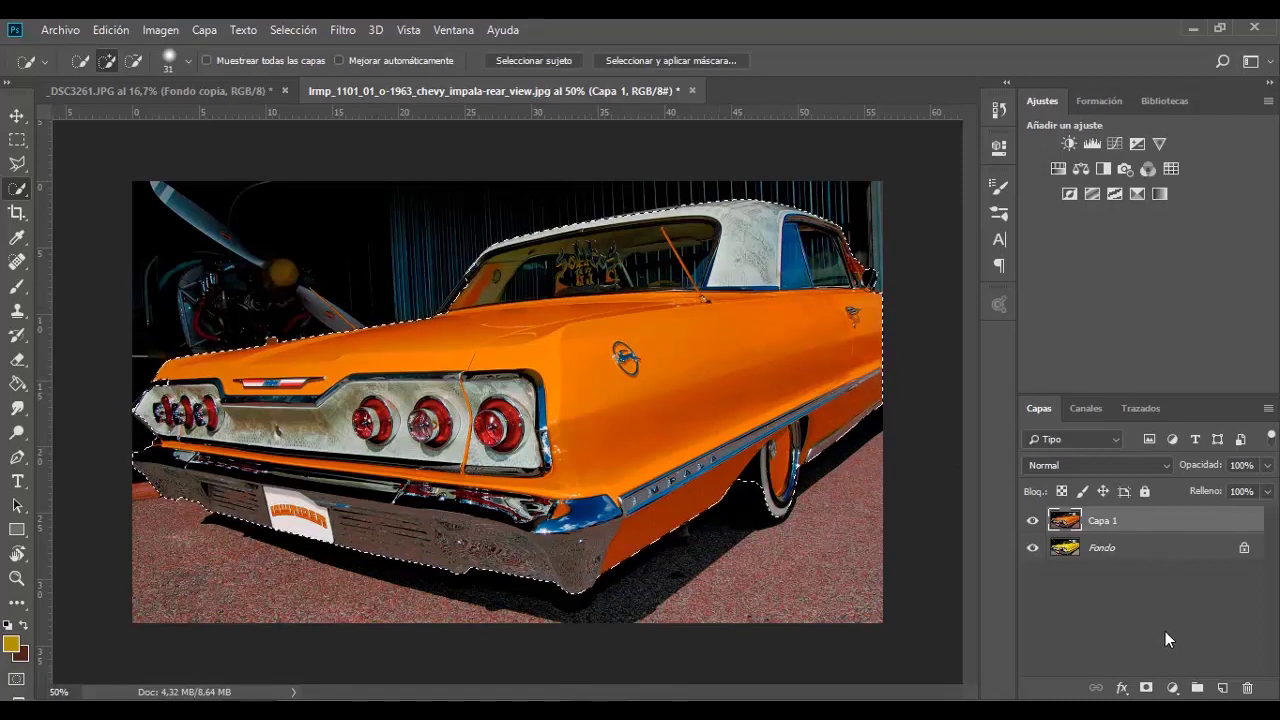
Mask Capa 1's orange to the selected car, then hide Capa 1.
click(1146, 688)
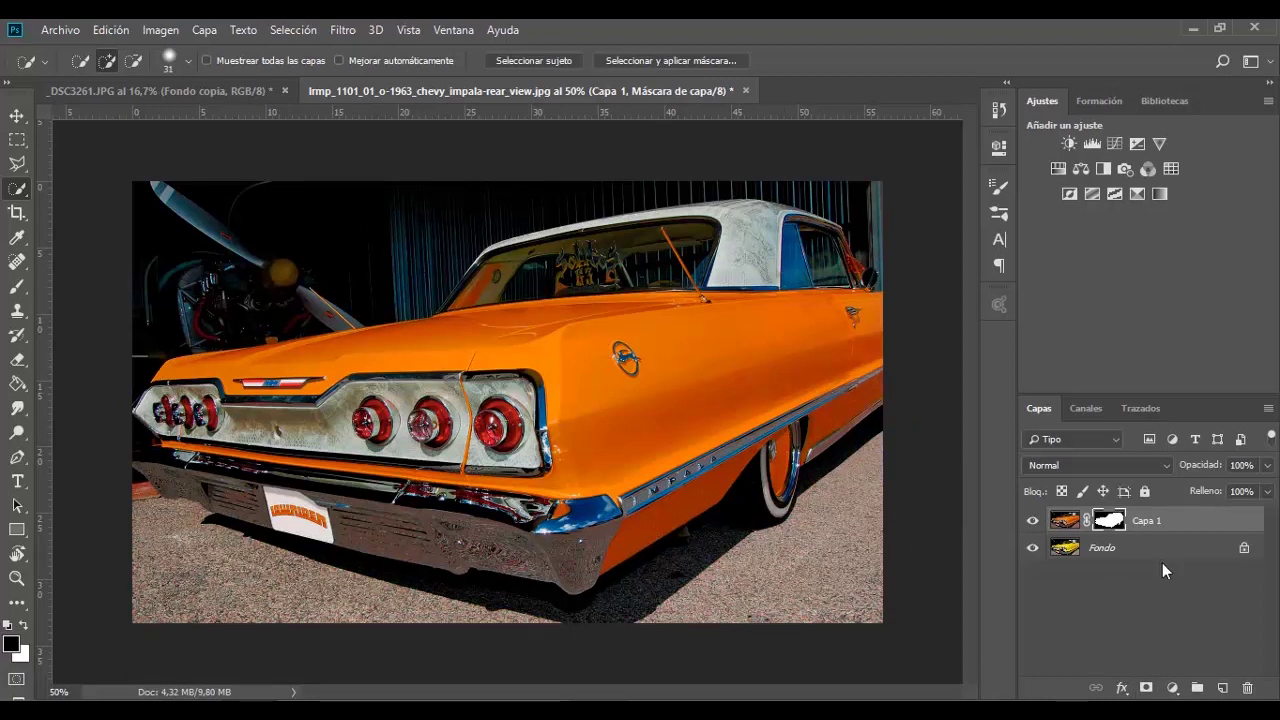
click(1034, 521)
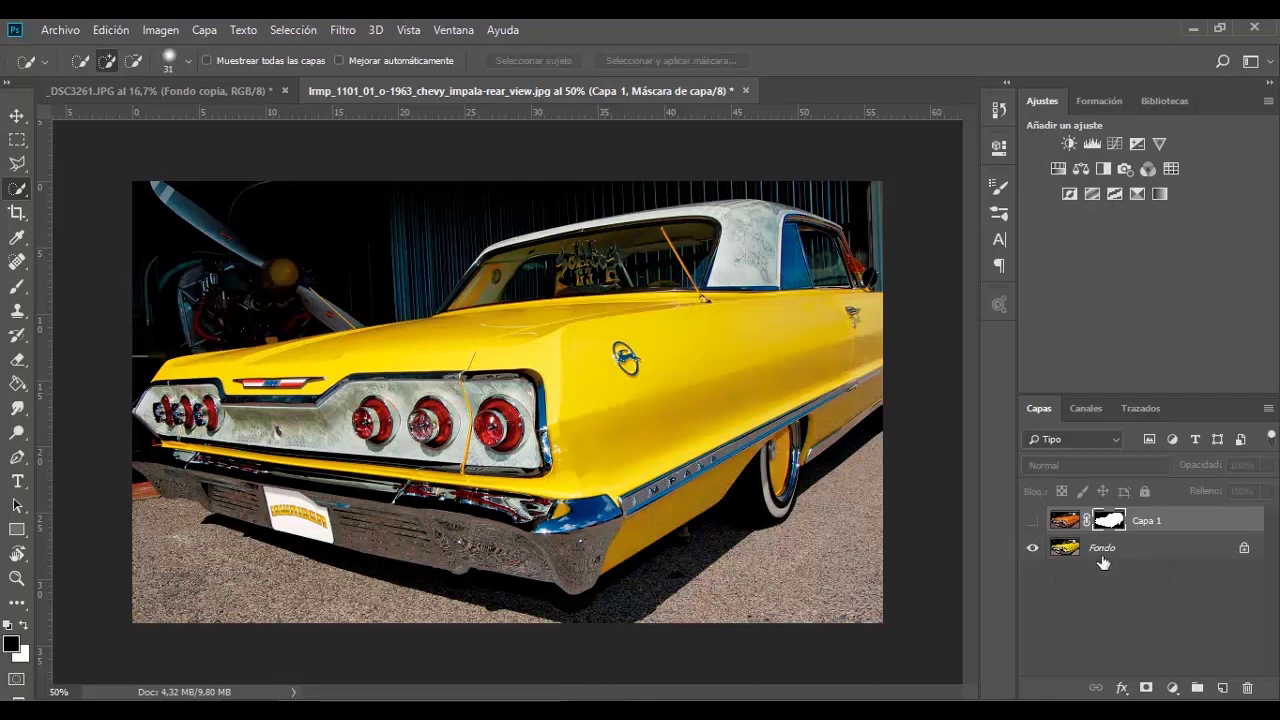
Duplicate Fondo and select the car's yellow paint with Color Range at tolerance 70.
drag(1103, 563, 1222, 688)
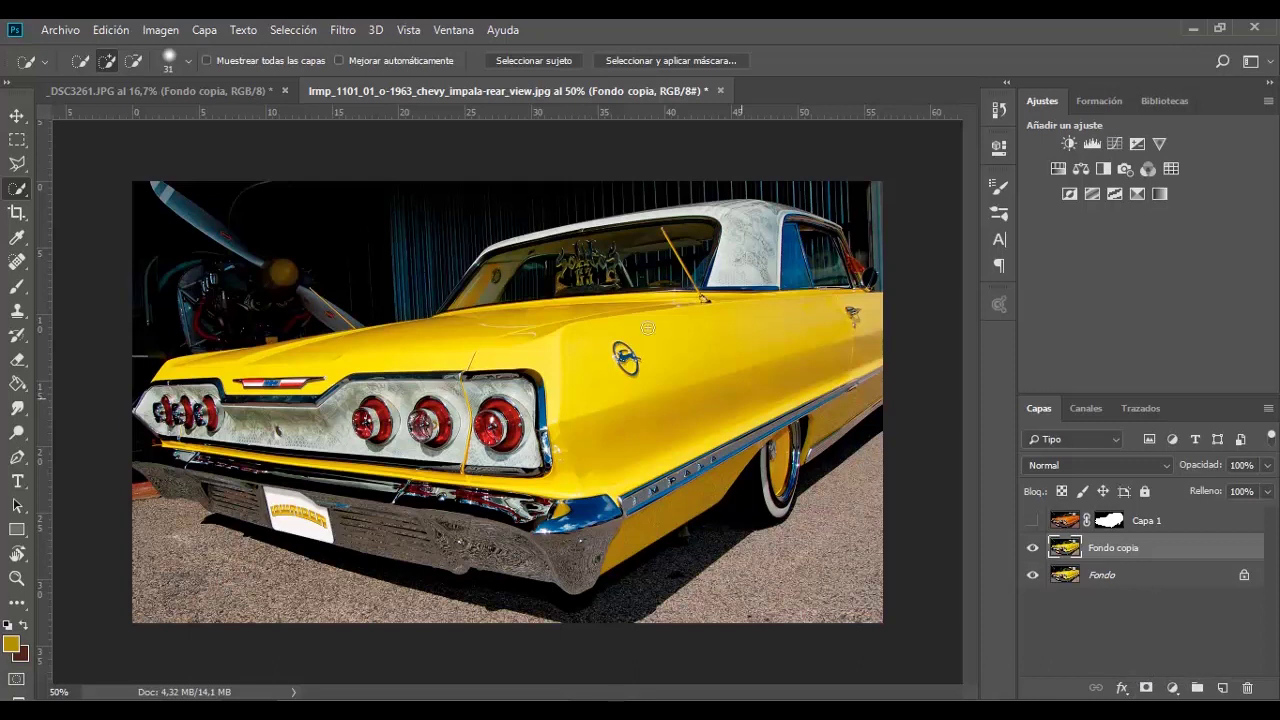
click(307, 29)
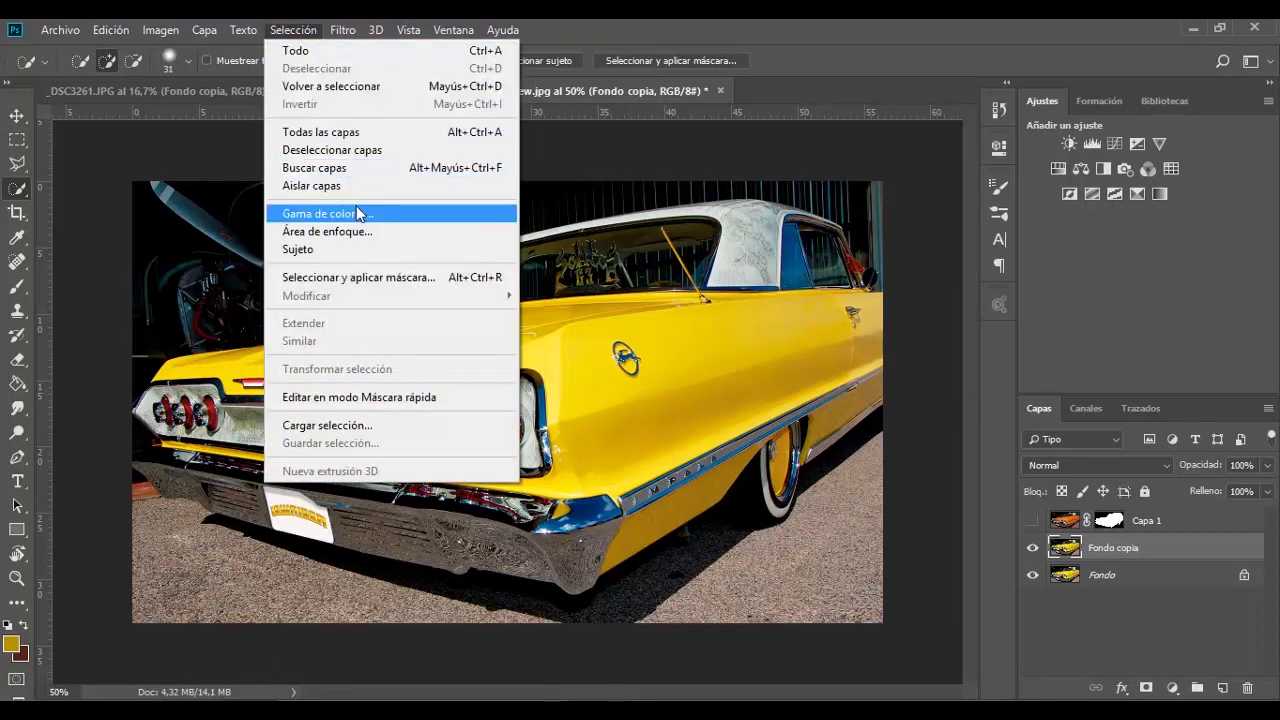
click(357, 213)
drag(856, 193, 988, 164)
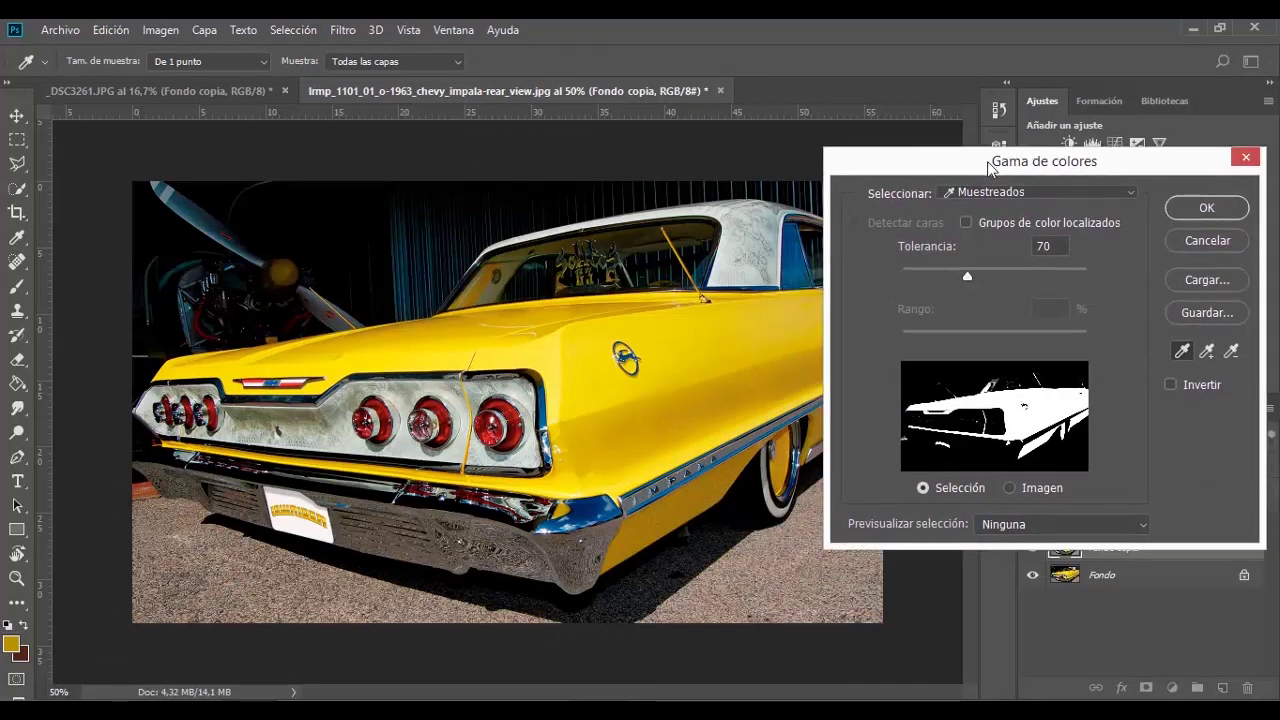
click(1208, 352)
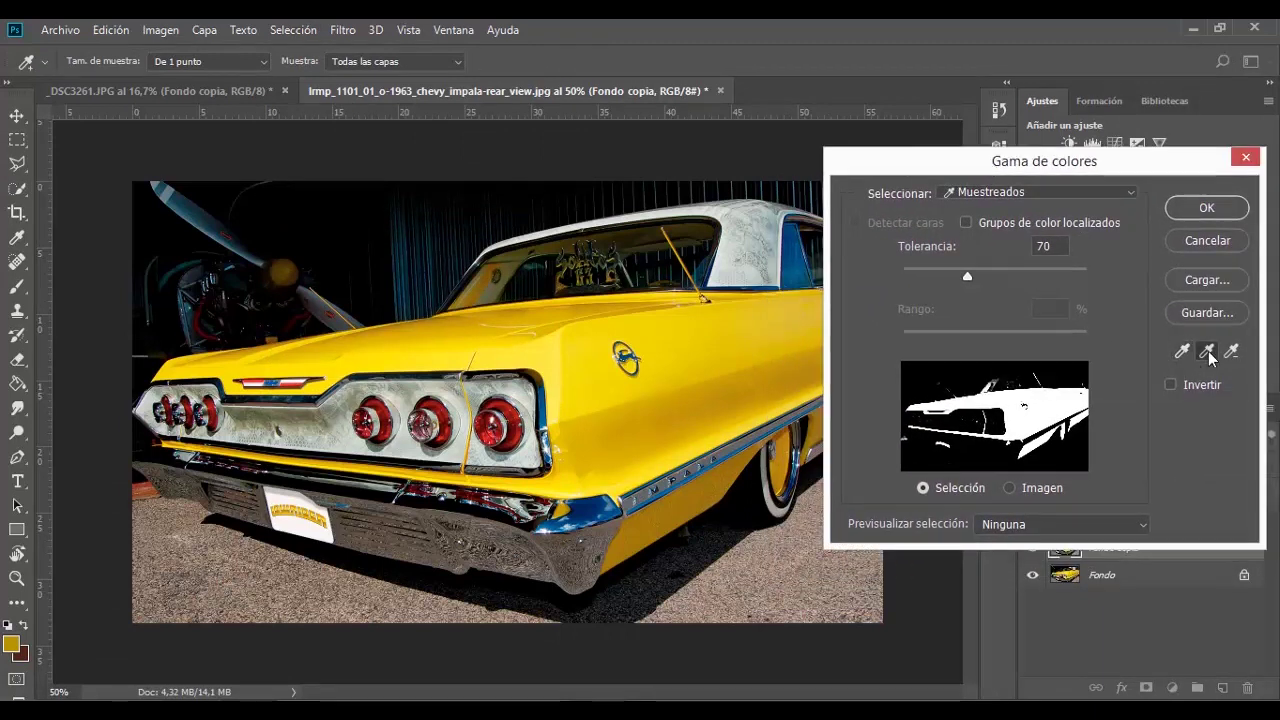
drag(1108, 170, 1177, 191)
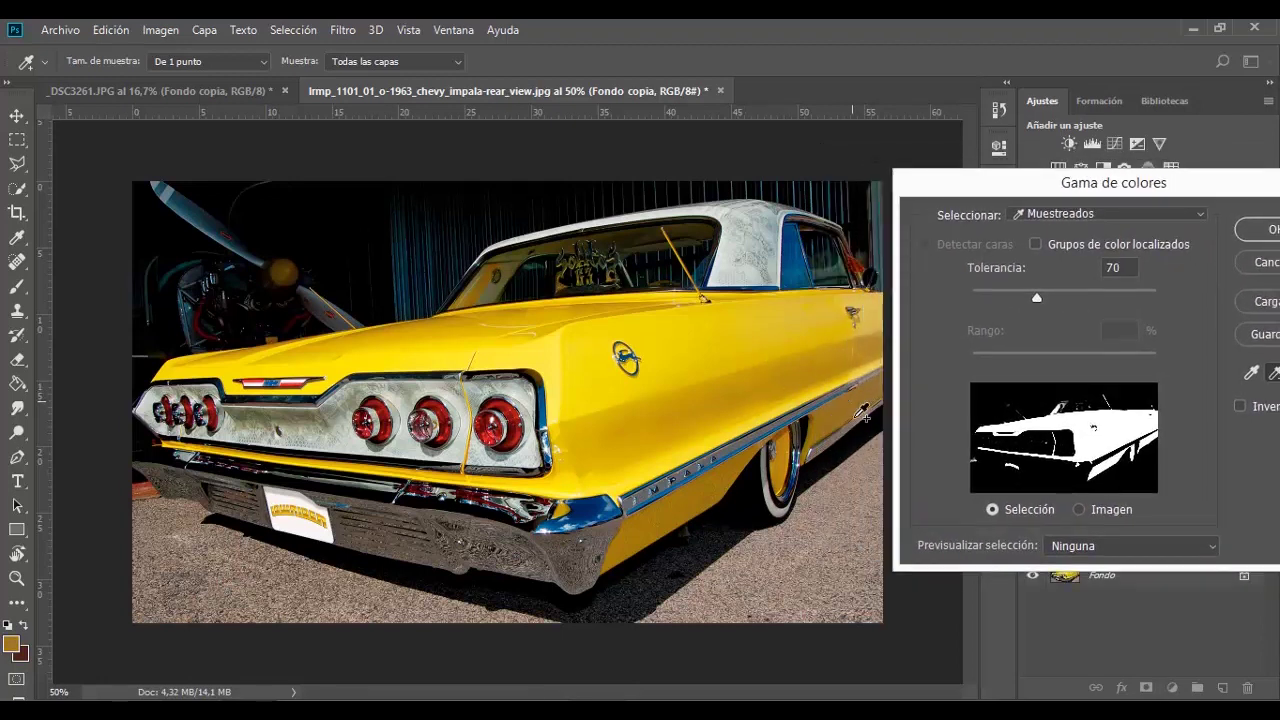
click(572, 466)
click(1061, 225)
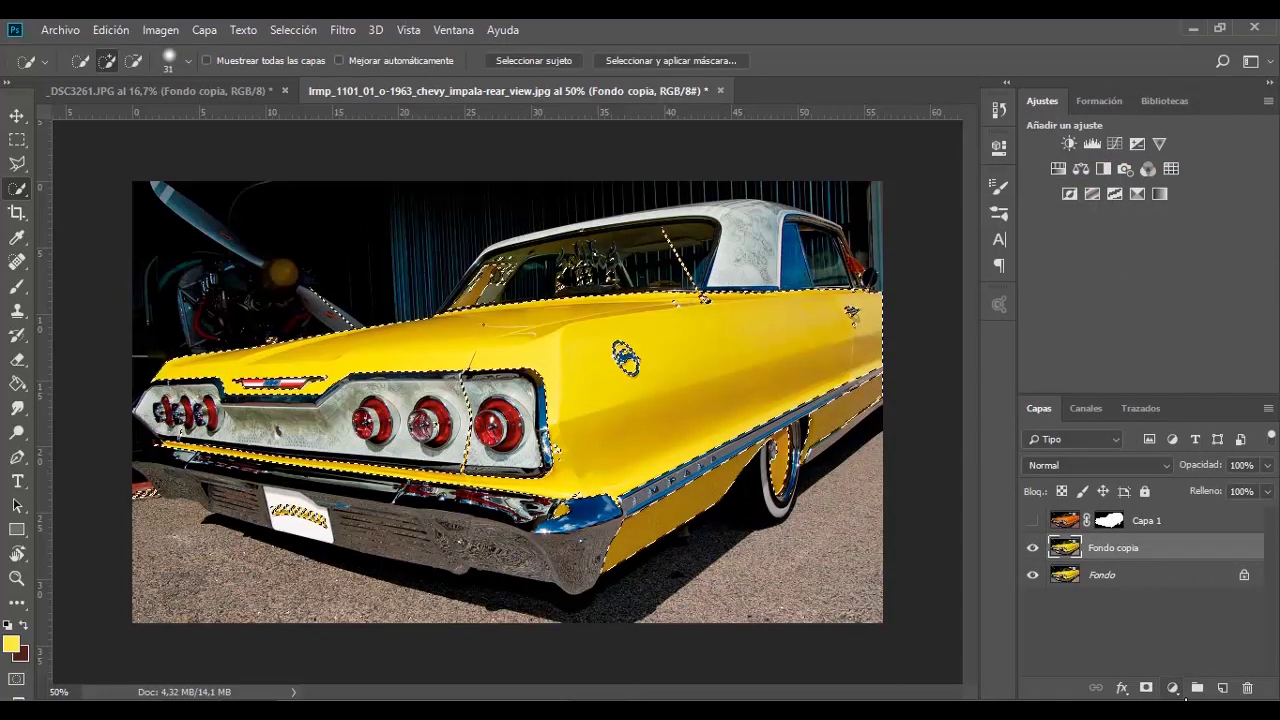
Add a colorized Hue/Saturation layer at hue about 317, higher saturation, slightly lower lightness.
click(1172, 688)
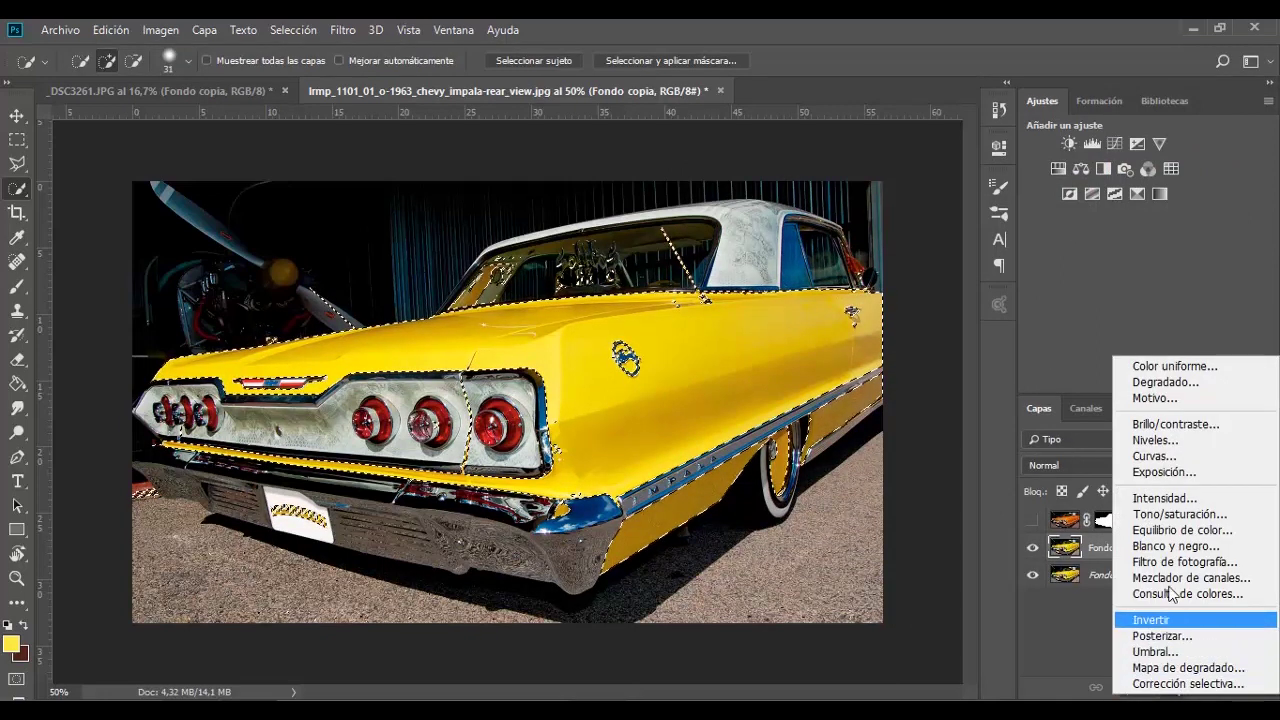
click(1190, 514)
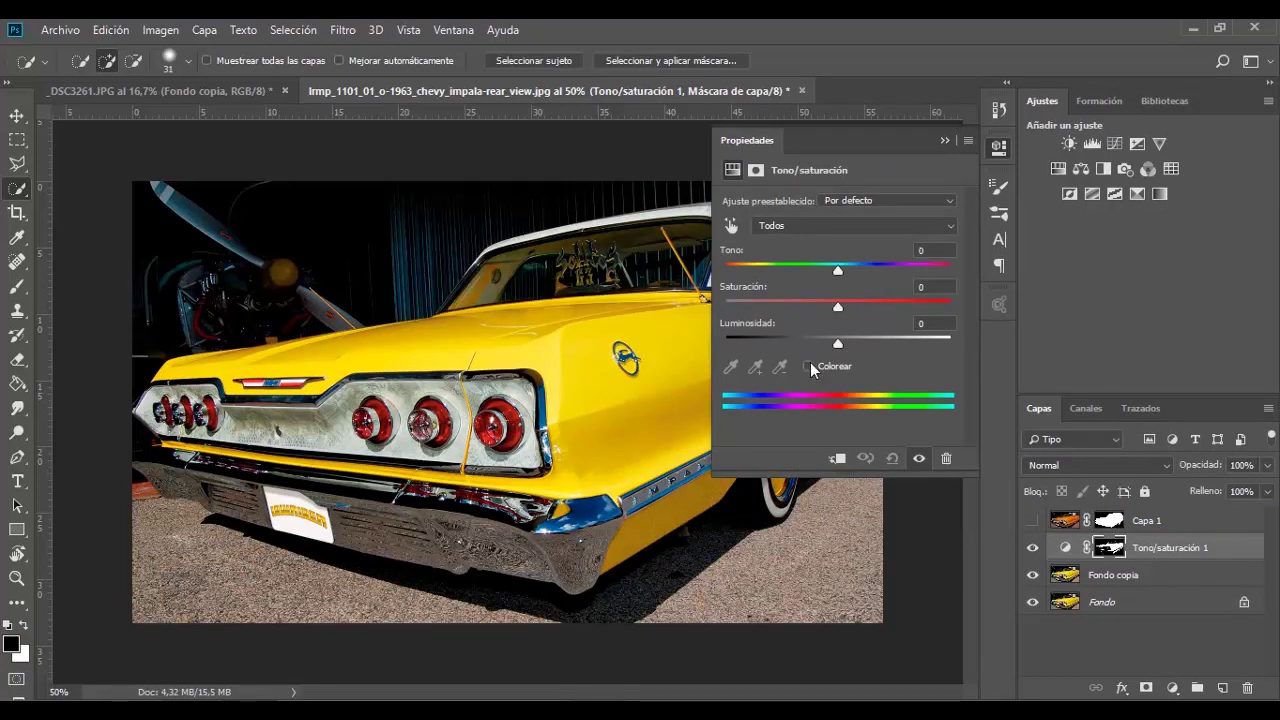
click(808, 366)
drag(758, 272, 918, 288)
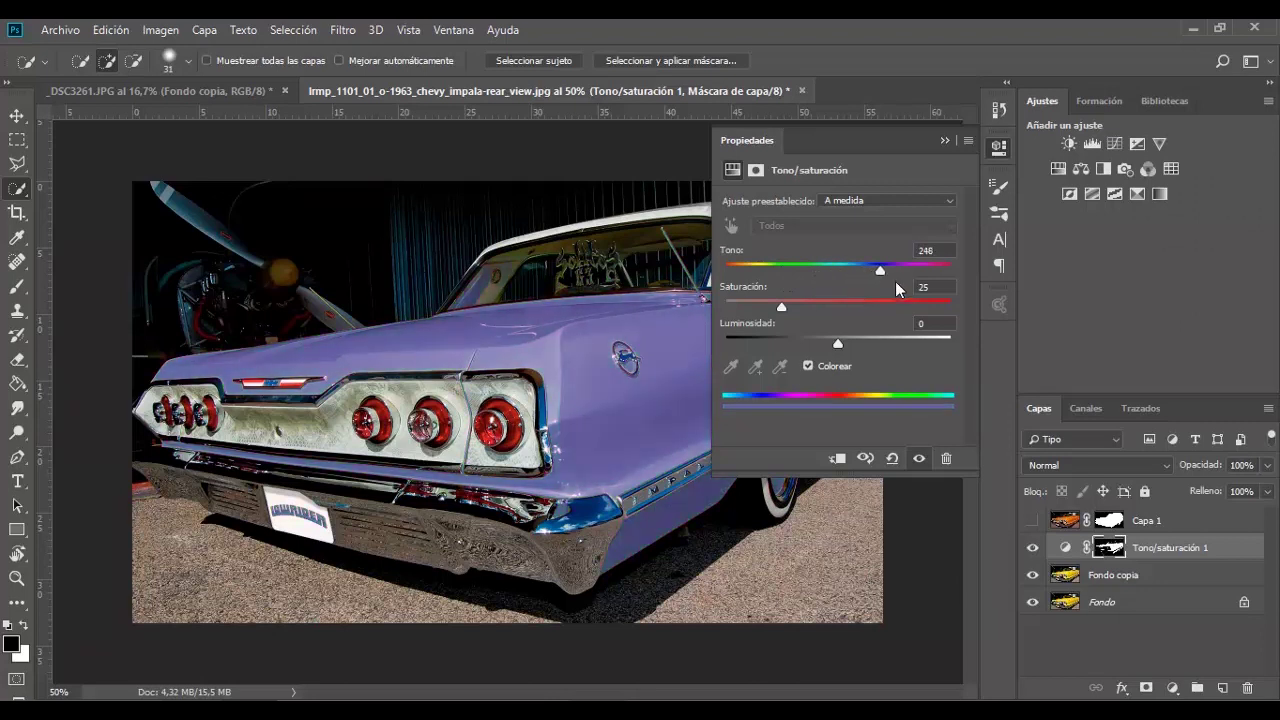
drag(782, 306, 800, 316)
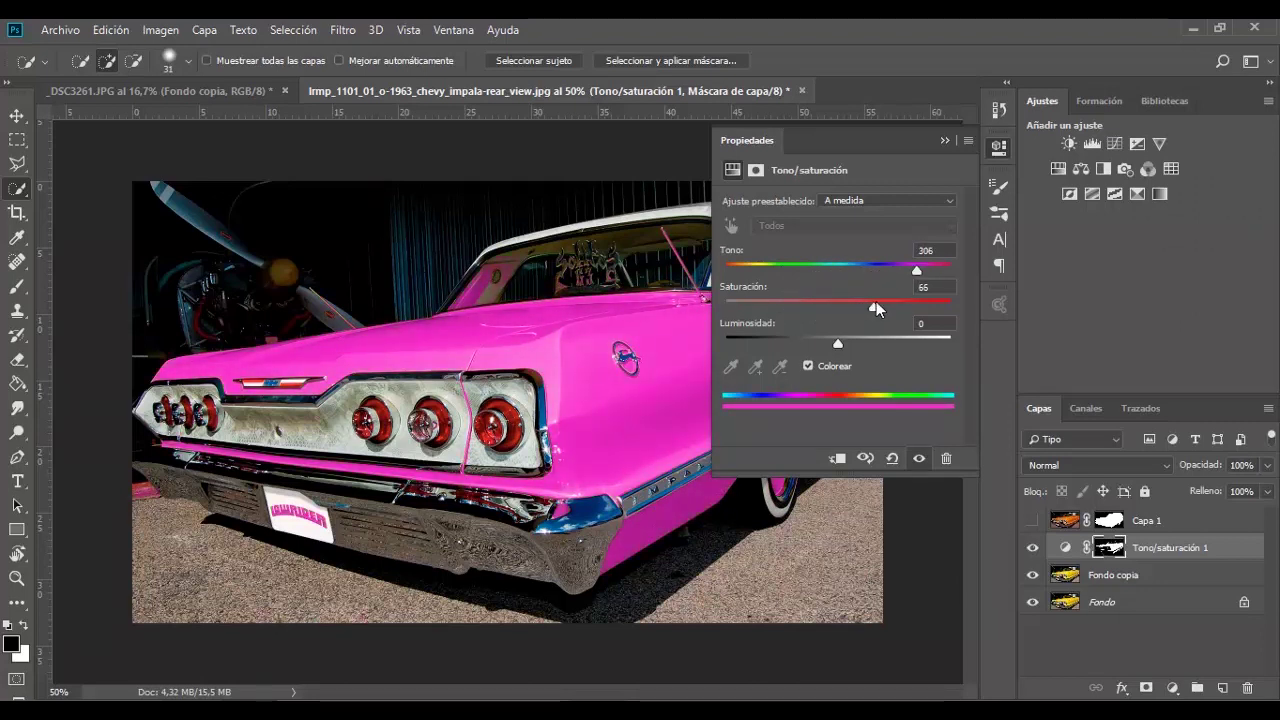
drag(917, 272, 923, 272)
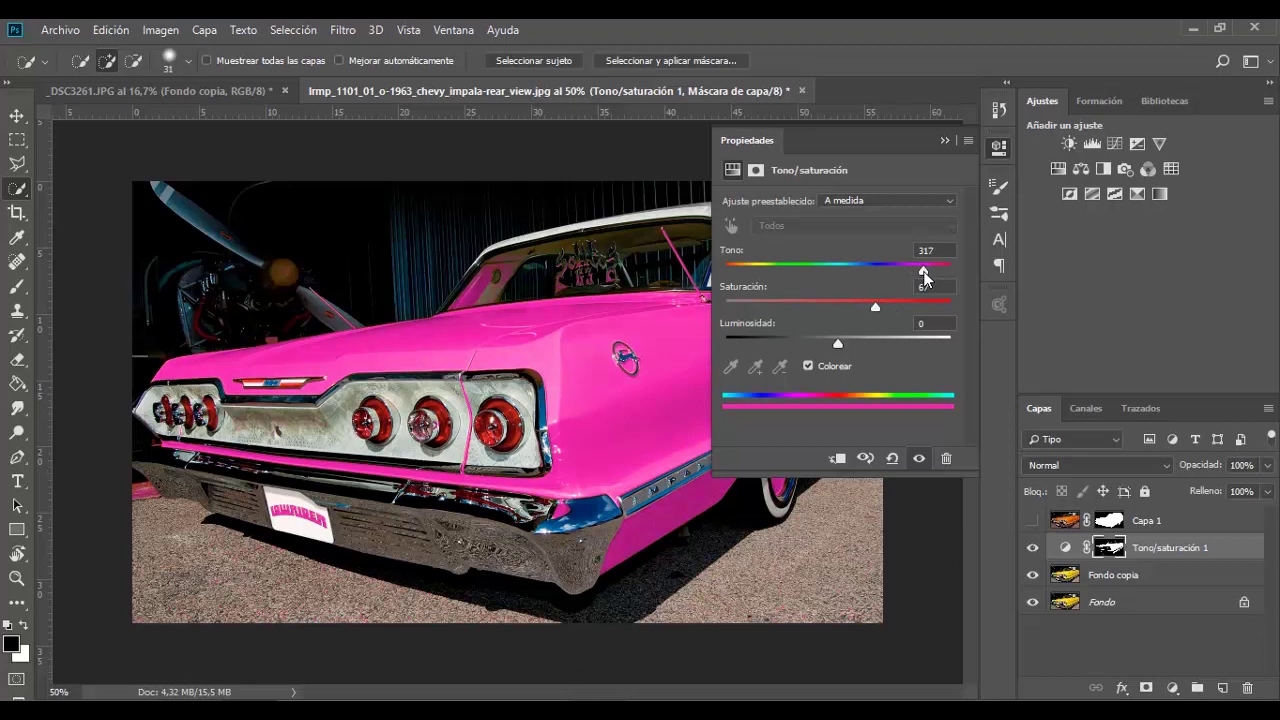
drag(836, 346, 822, 345)
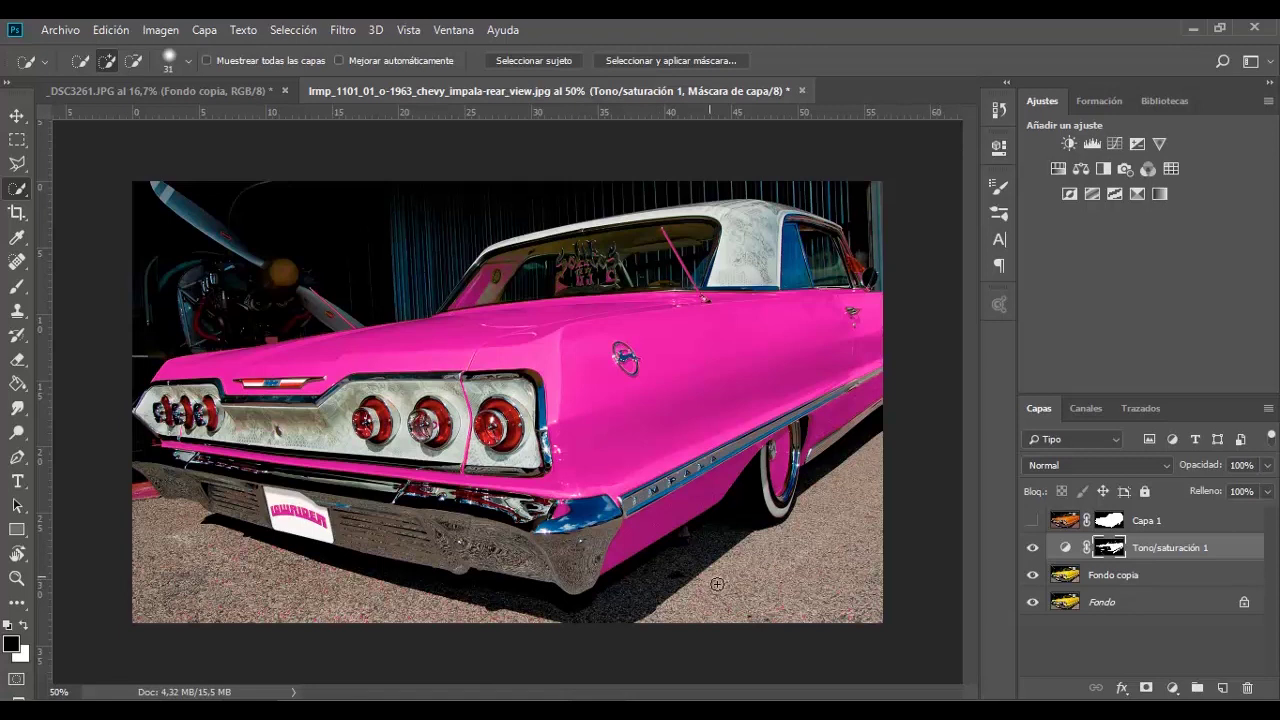
key(ctrl+2)
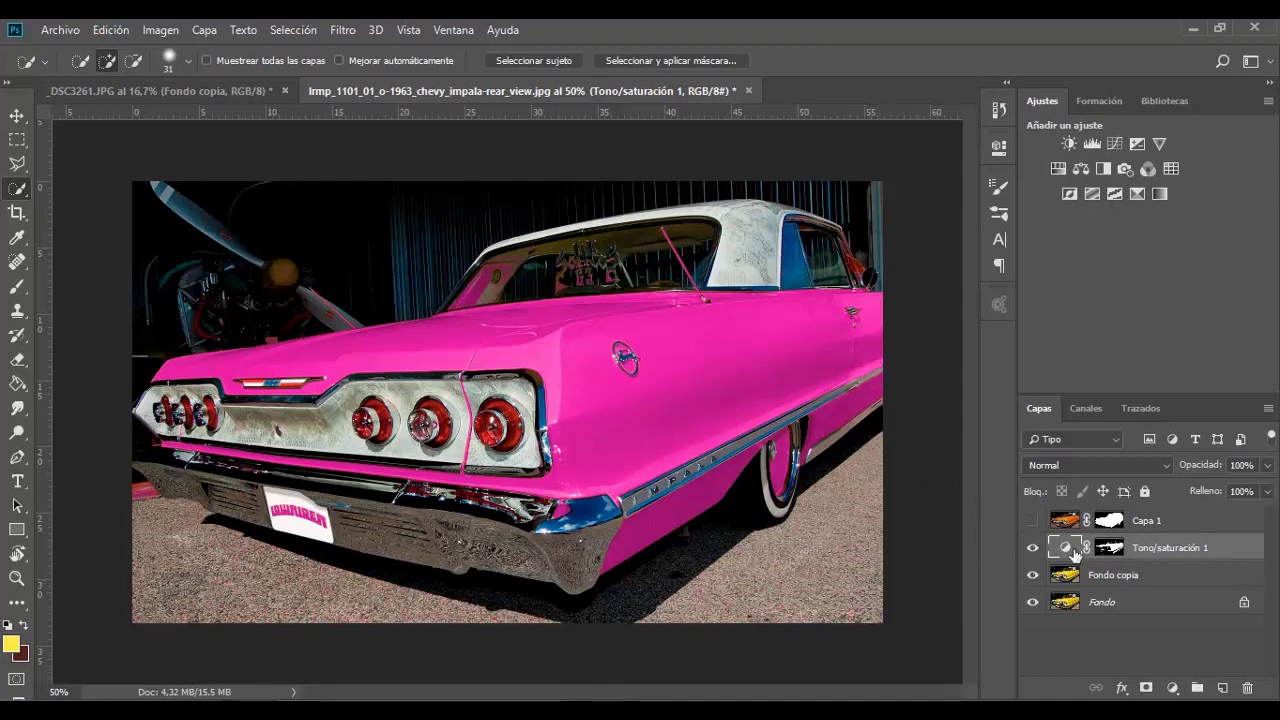
Try Hue/Saturation hue 180 (cyan) then 78 (lime green), then hide the adjustment layer.
double_click(1066, 548)
click(838, 270)
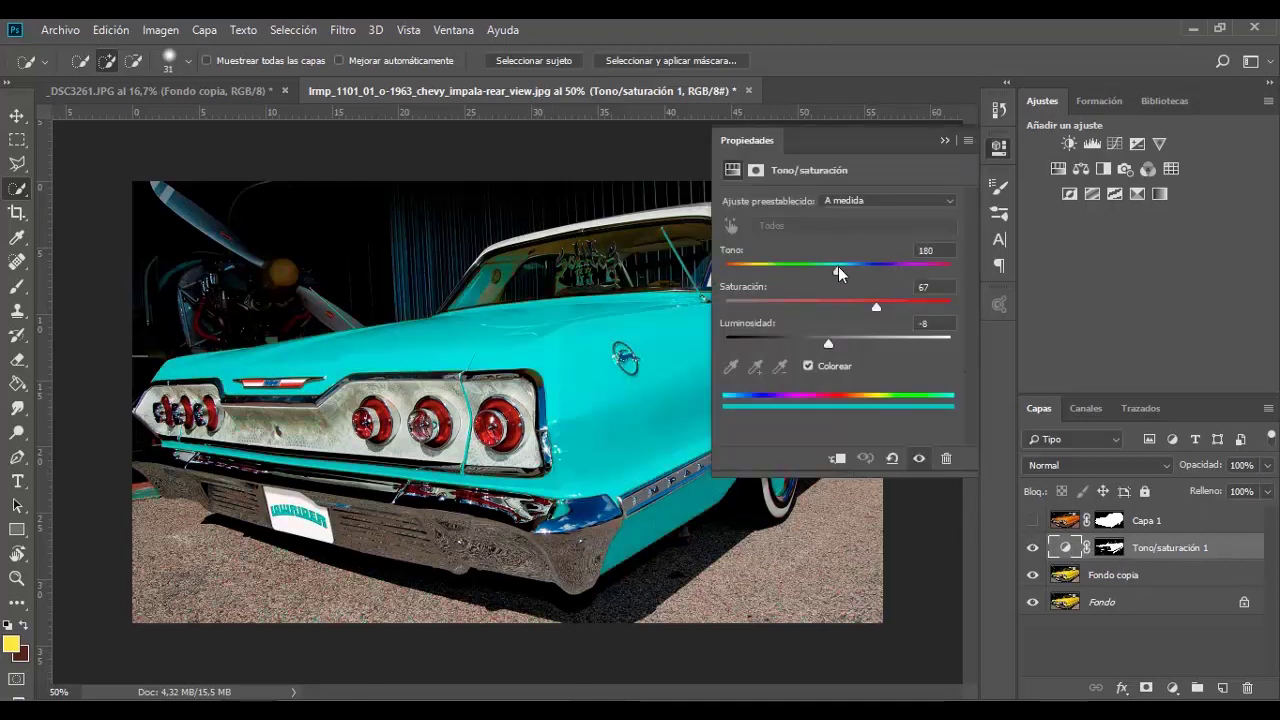
click(944, 140)
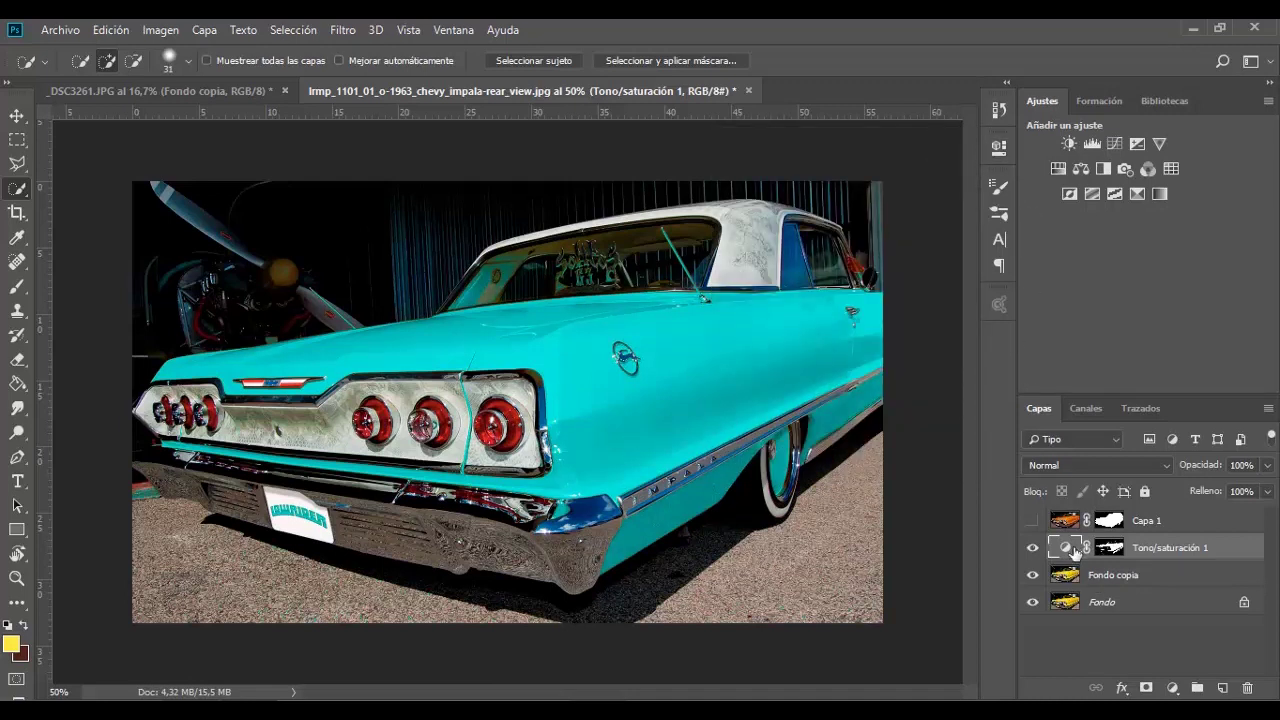
double_click(1066, 548)
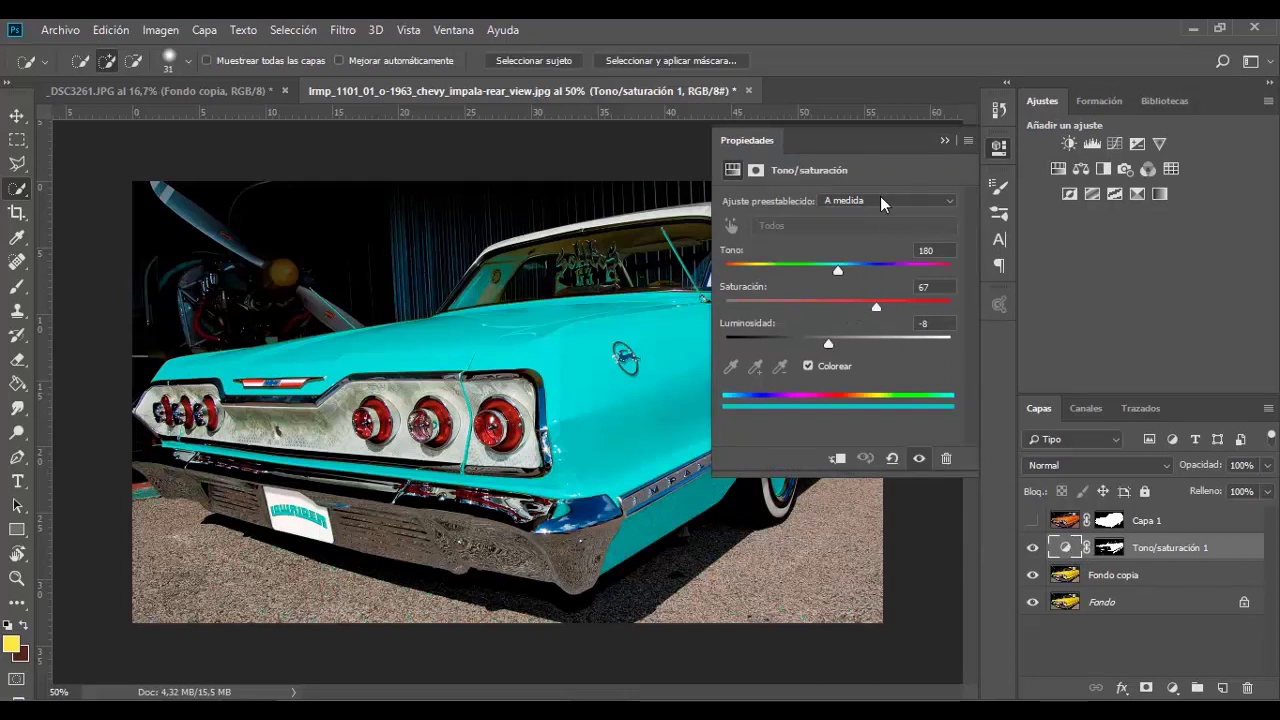
drag(806, 276, 775, 272)
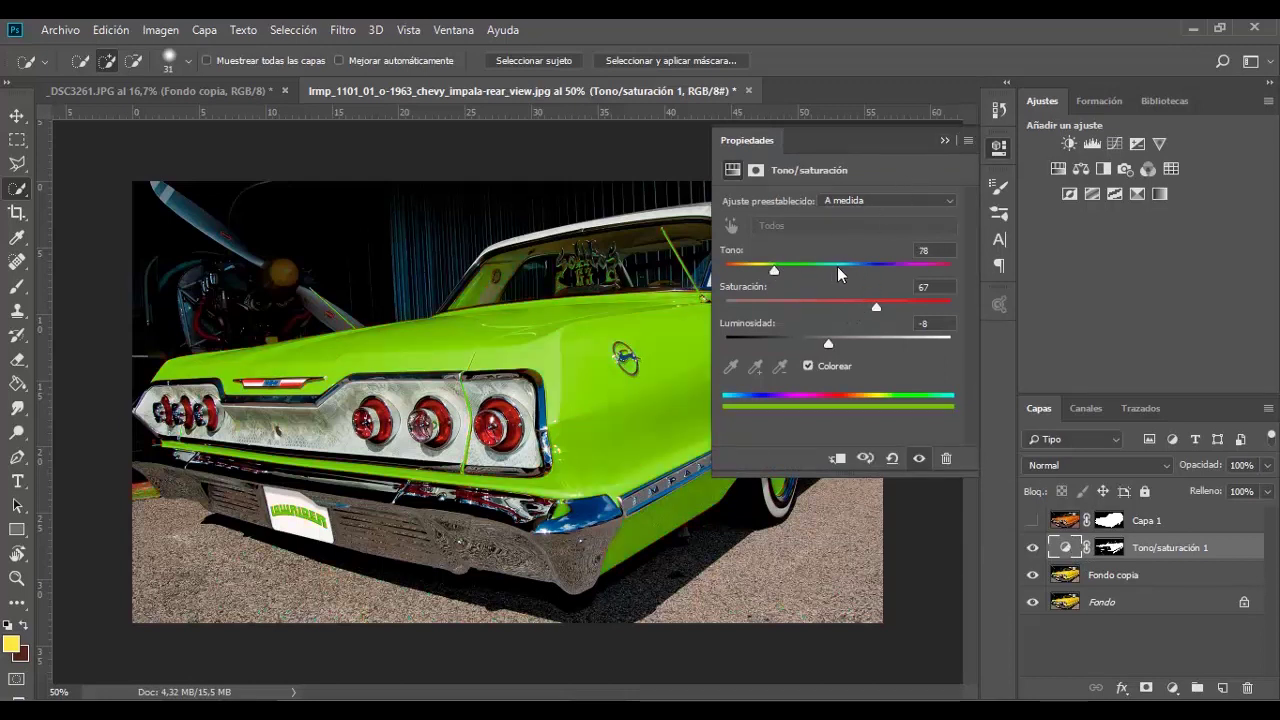
click(1032, 547)
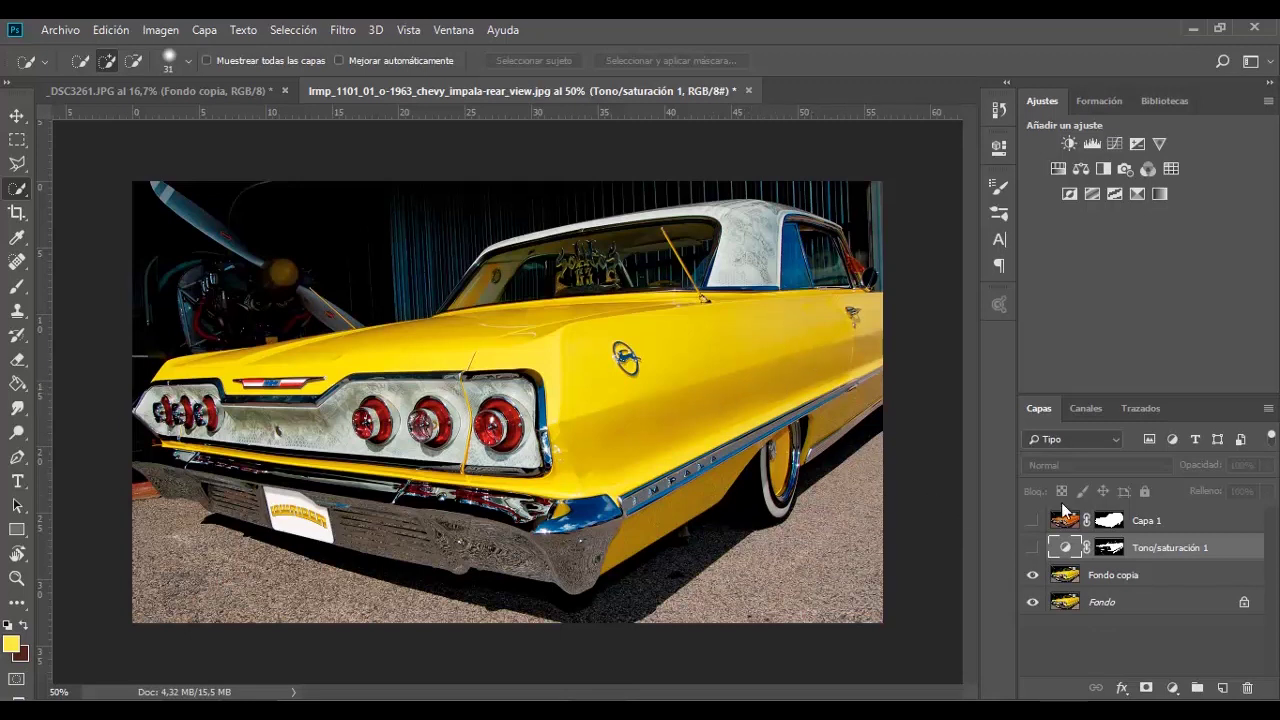
Add a Selective Color adjustment layer above Fondo copia, targeting the Yellows.
click(1130, 578)
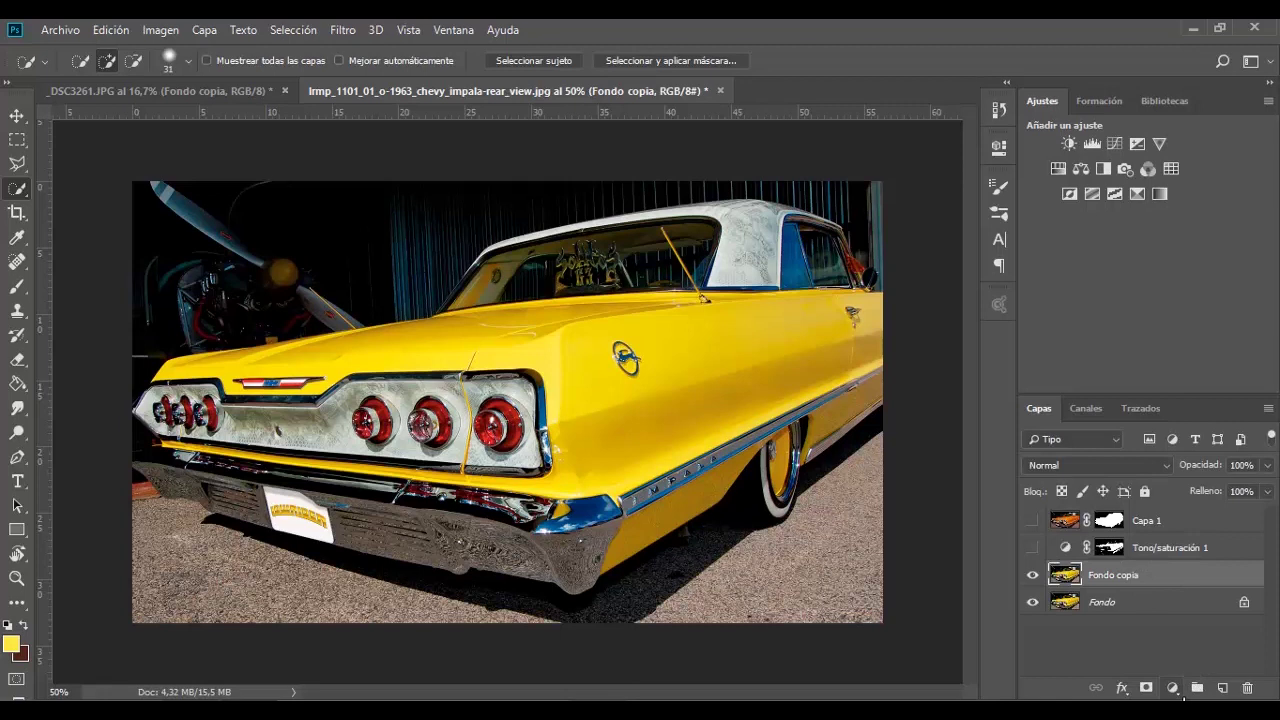
click(1172, 688)
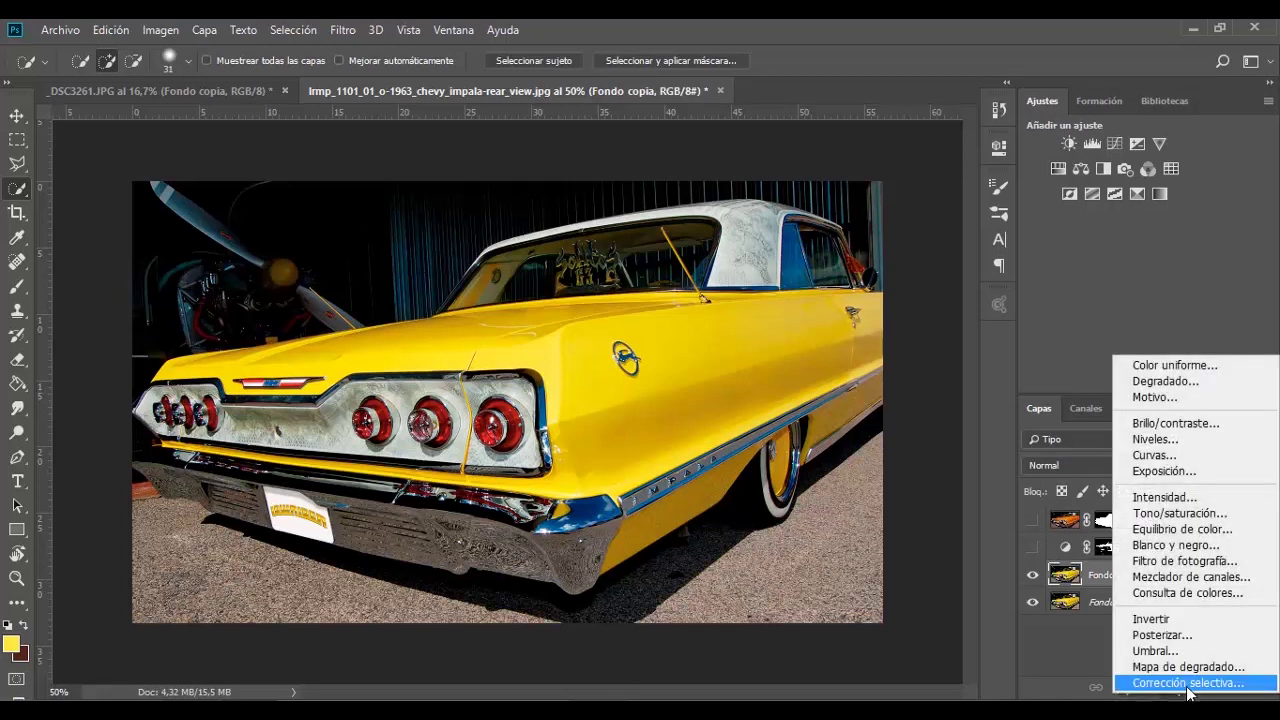
click(1188, 683)
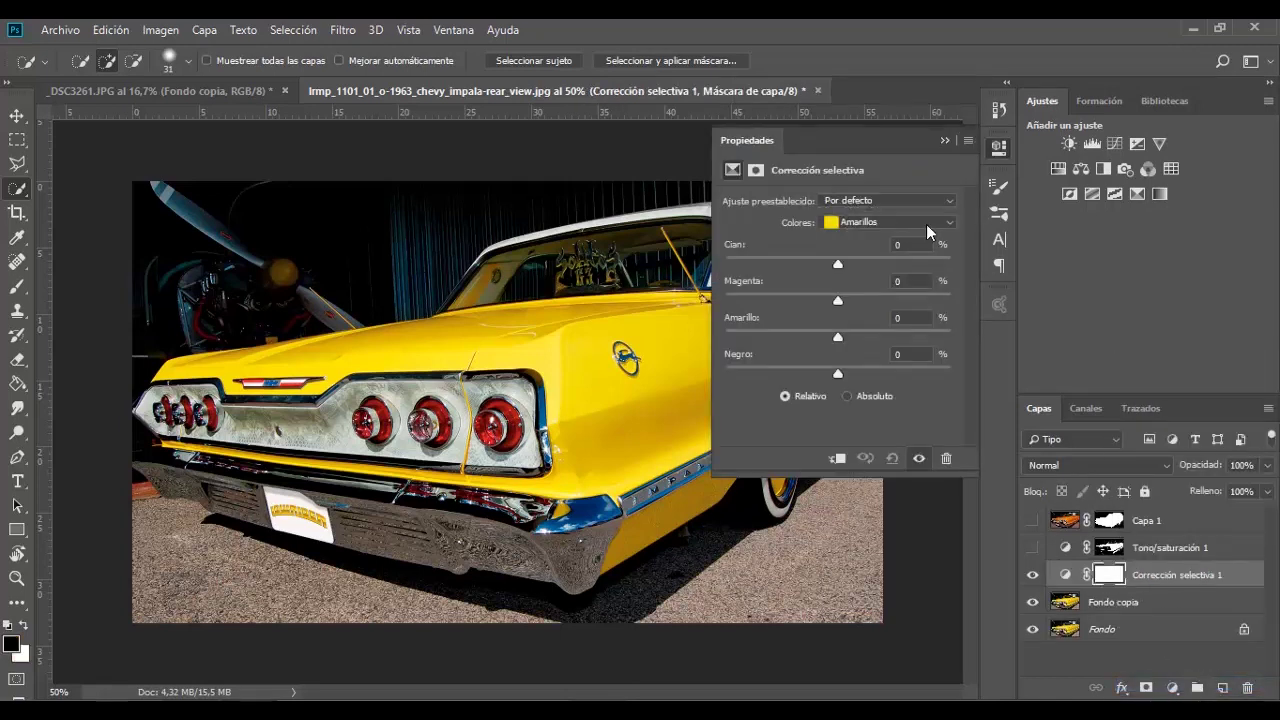
click(950, 224)
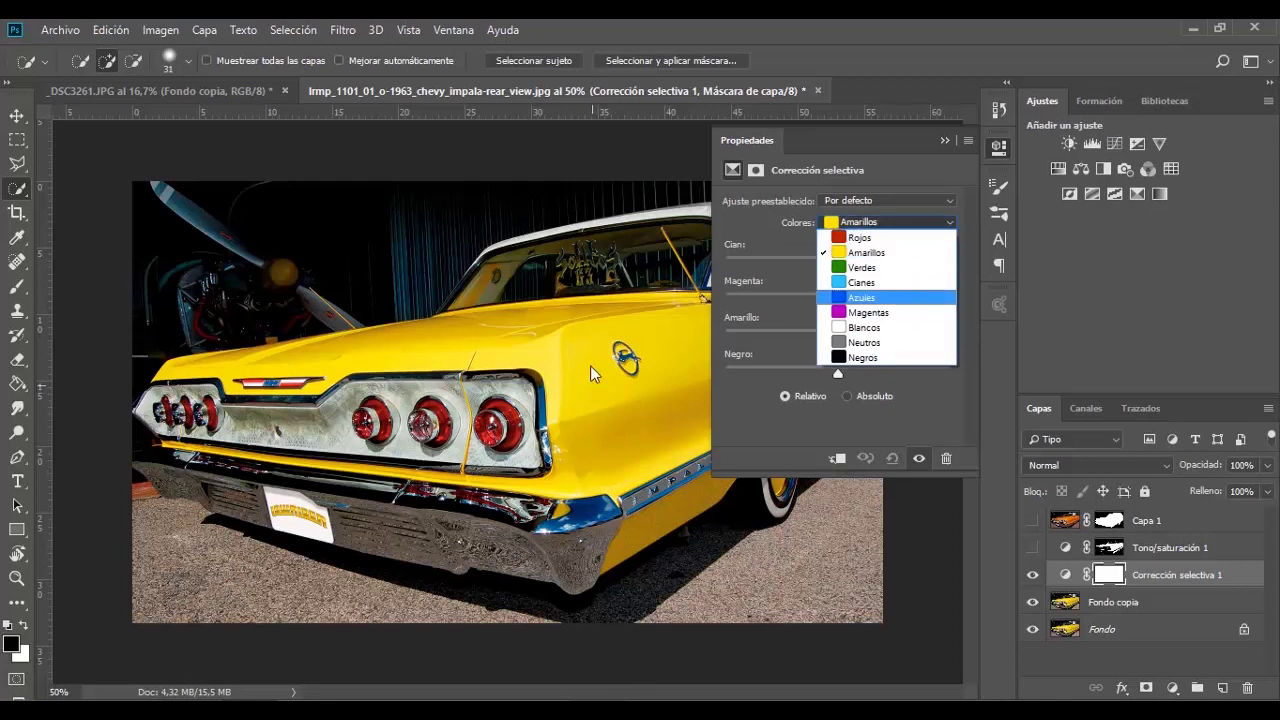
click(908, 258)
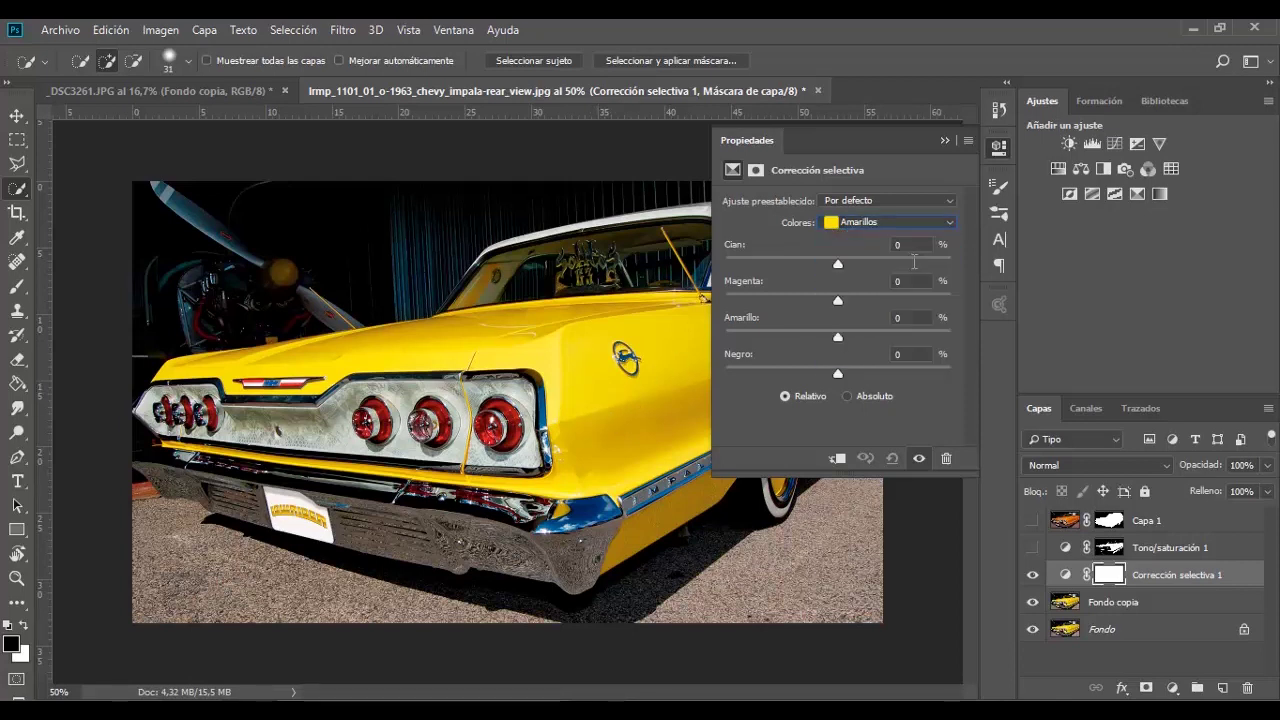
Tune the Yellows: more magenta, less yellow and black, then cyan raised to maximum.
drag(840, 265, 726, 264)
mouse_move(838, 300)
mouse_down()
mouse_move(737, 303)
mouse_move(967, 311)
mouse_up()
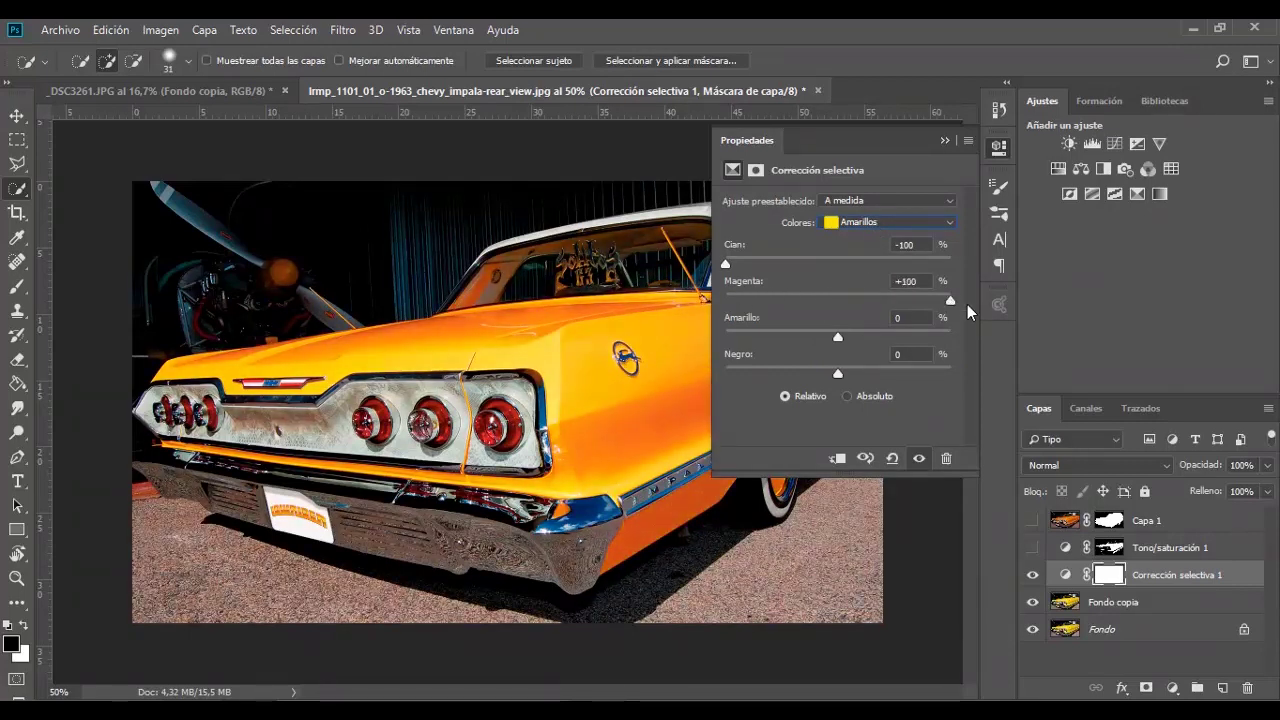
drag(838, 338, 726, 337)
drag(837, 374, 773, 372)
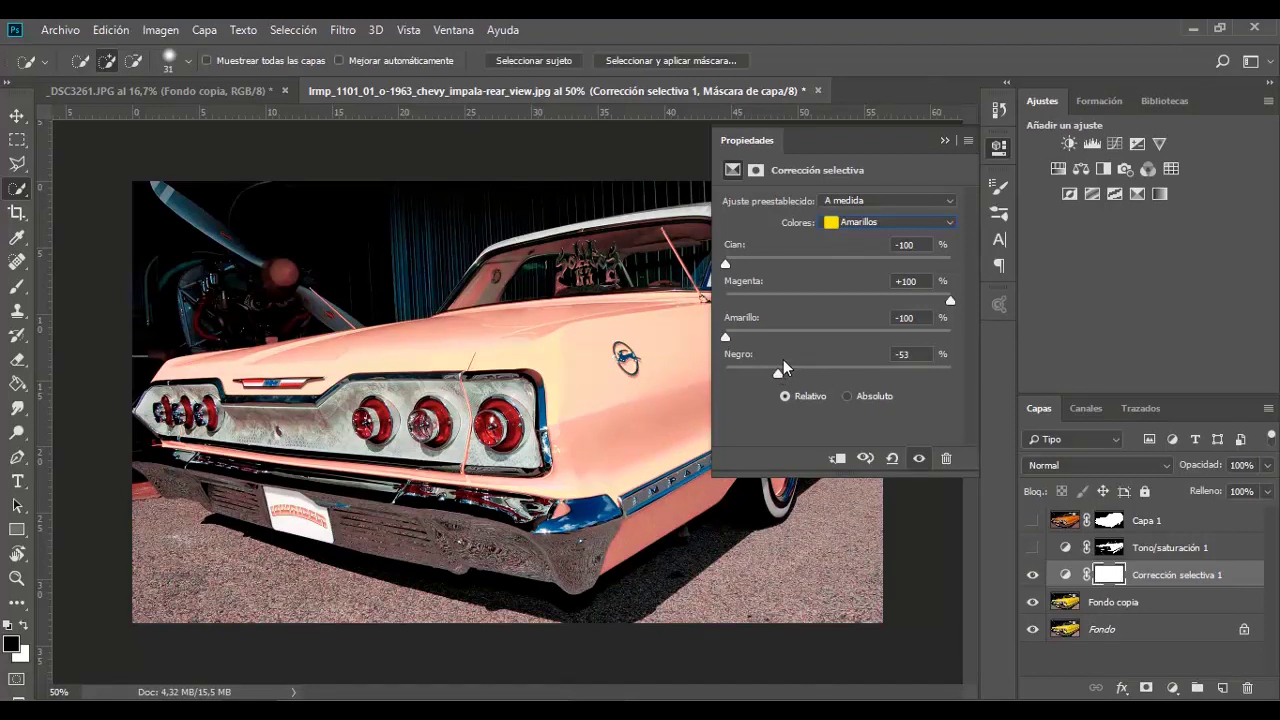
click(943, 141)
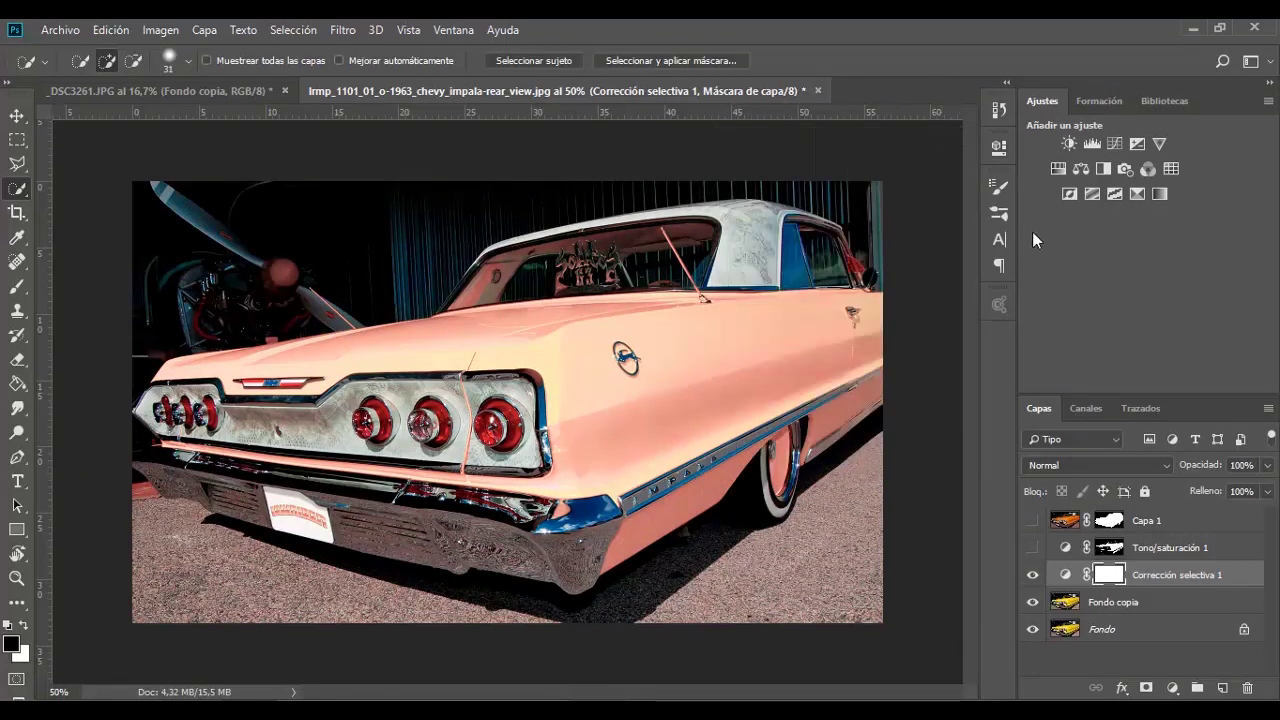
double_click(1065, 574)
drag(727, 266, 950, 286)
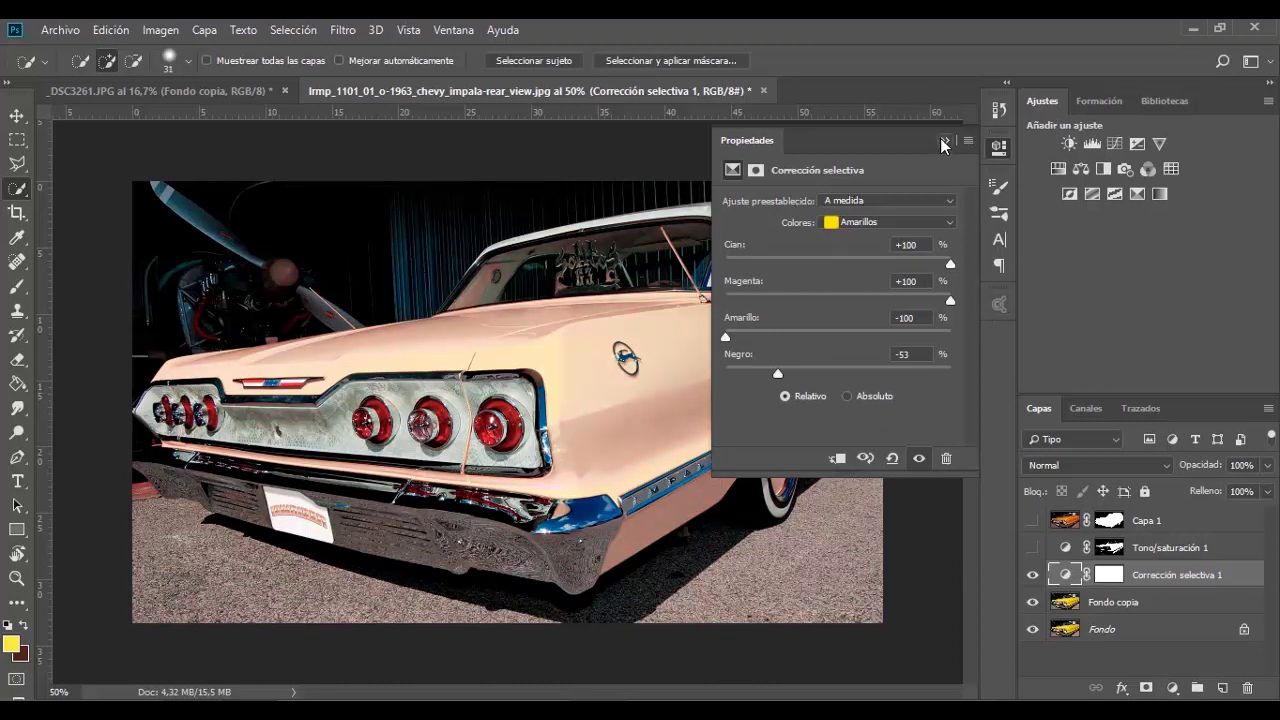
Move Capa 1's car-body mask onto Corrección selectiva 1, confirming replacement of its mask.
click(944, 144)
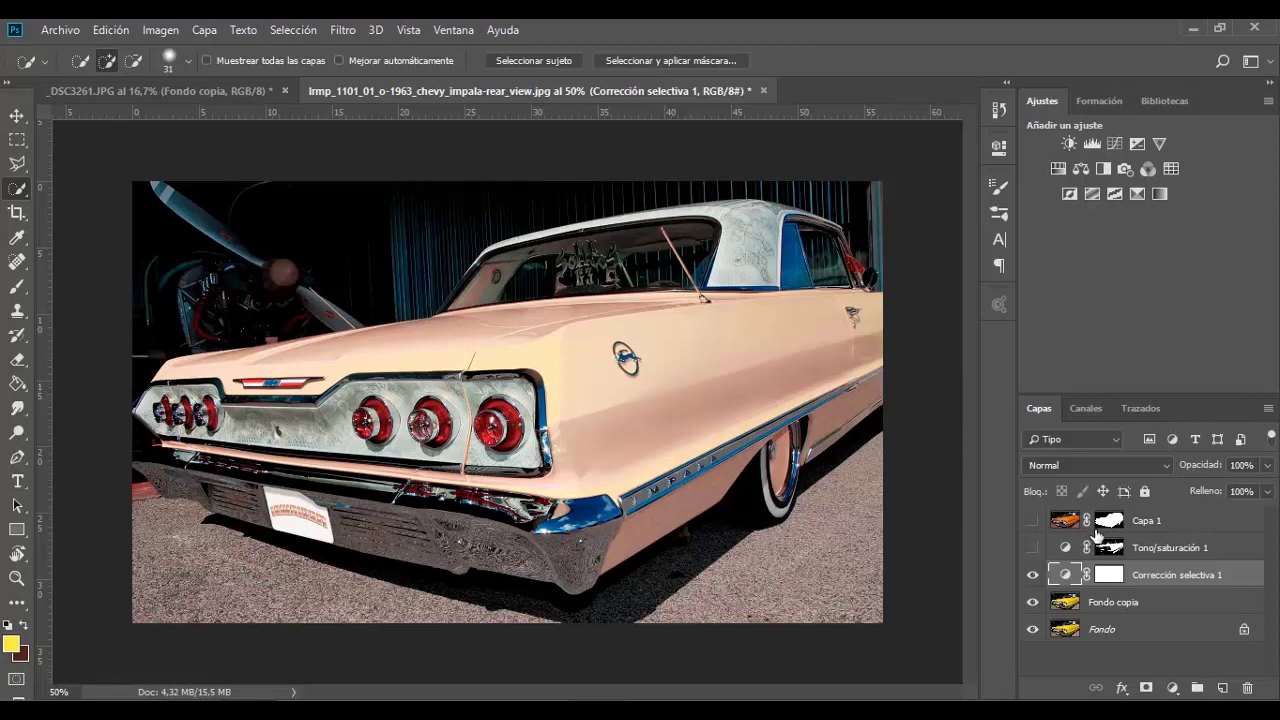
click(1120, 522)
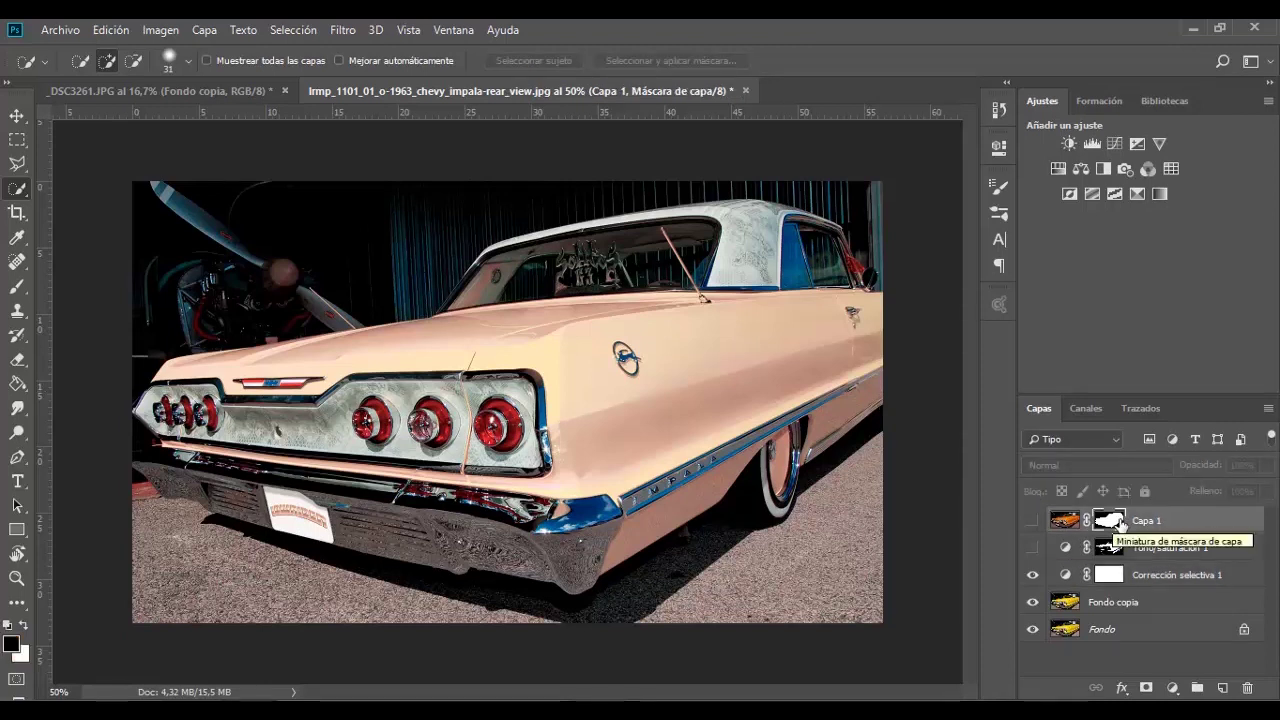
drag(1120, 527, 1109, 576)
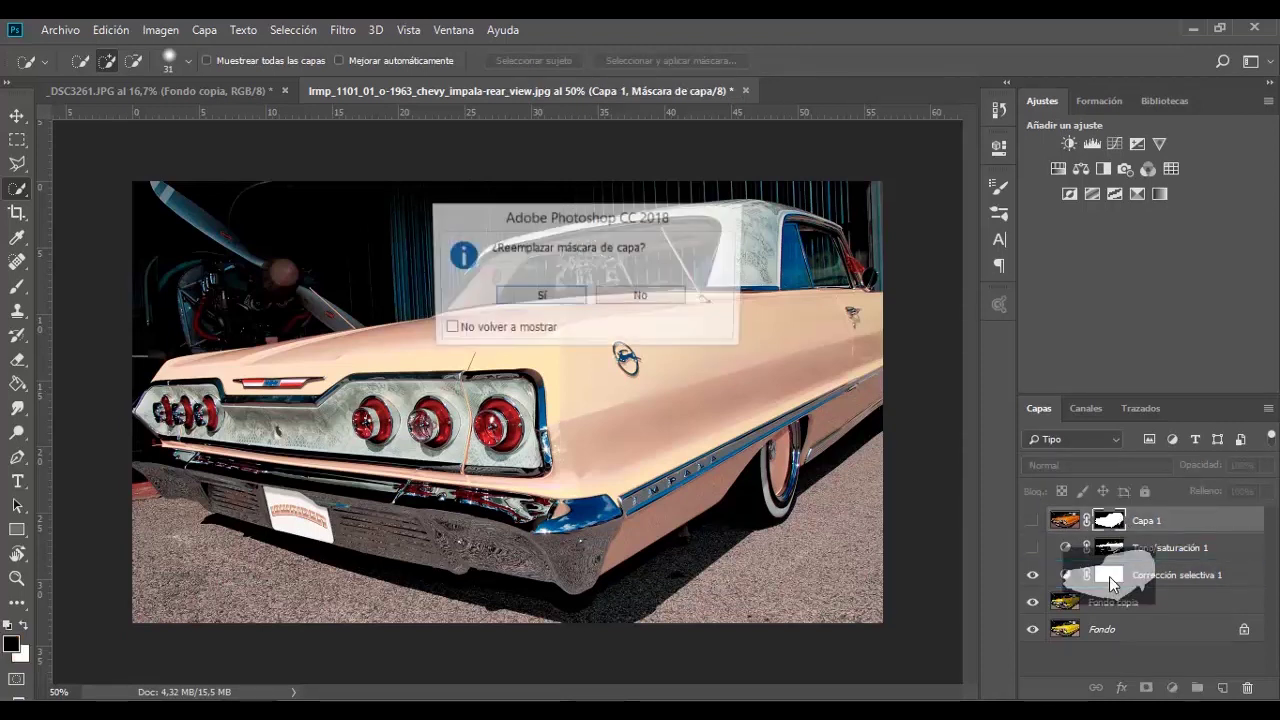
click(530, 299)
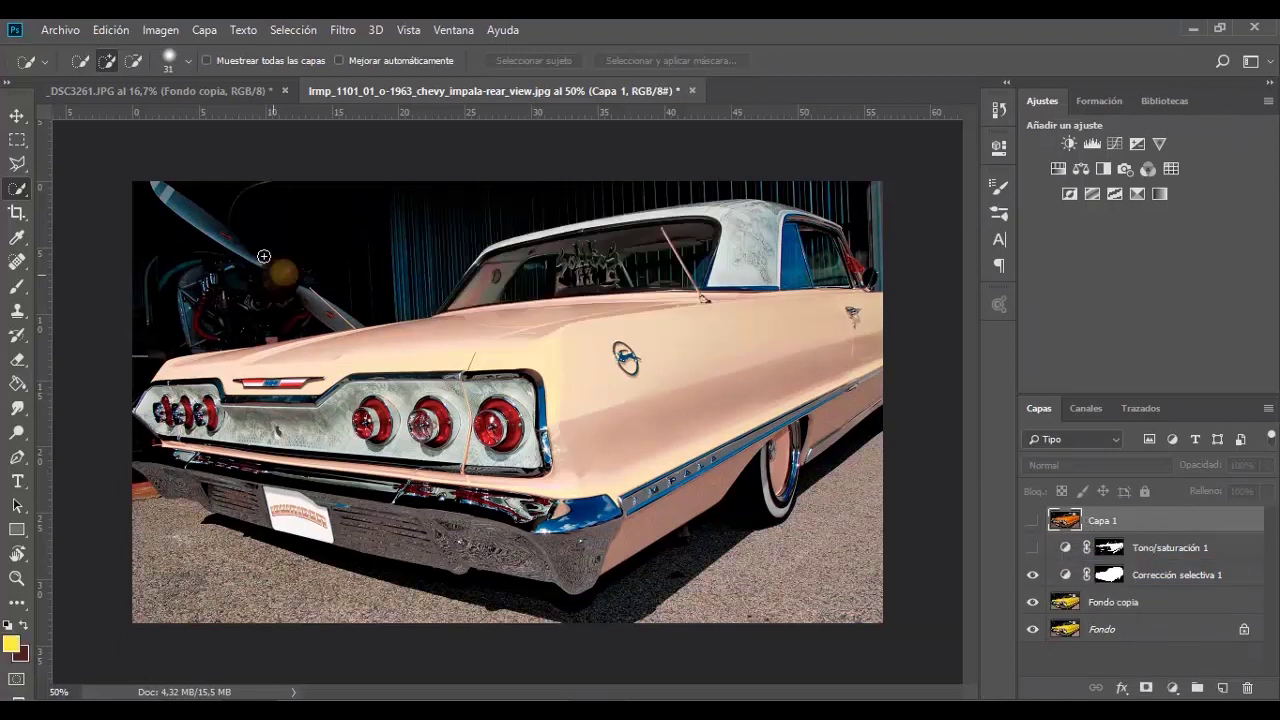